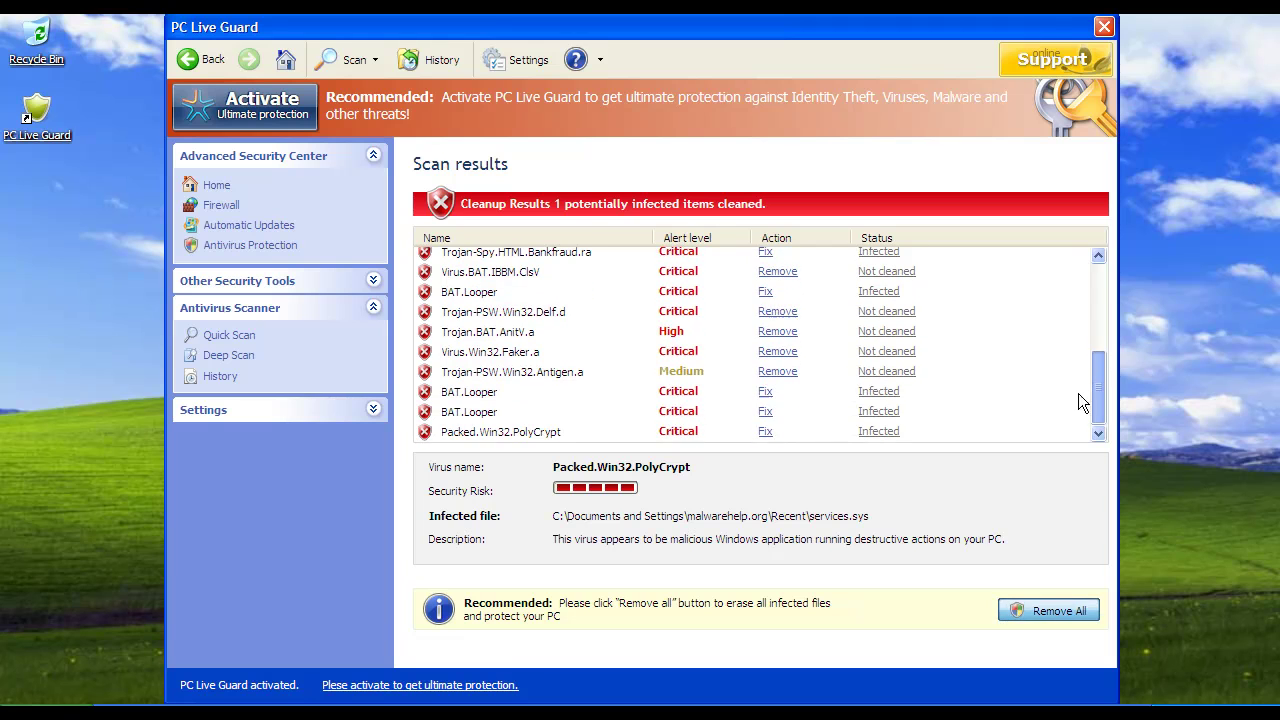
Review the scan results from the start of the list and return to the home page, declining to remove all threats
scroll(1076, 411, "up", 6)
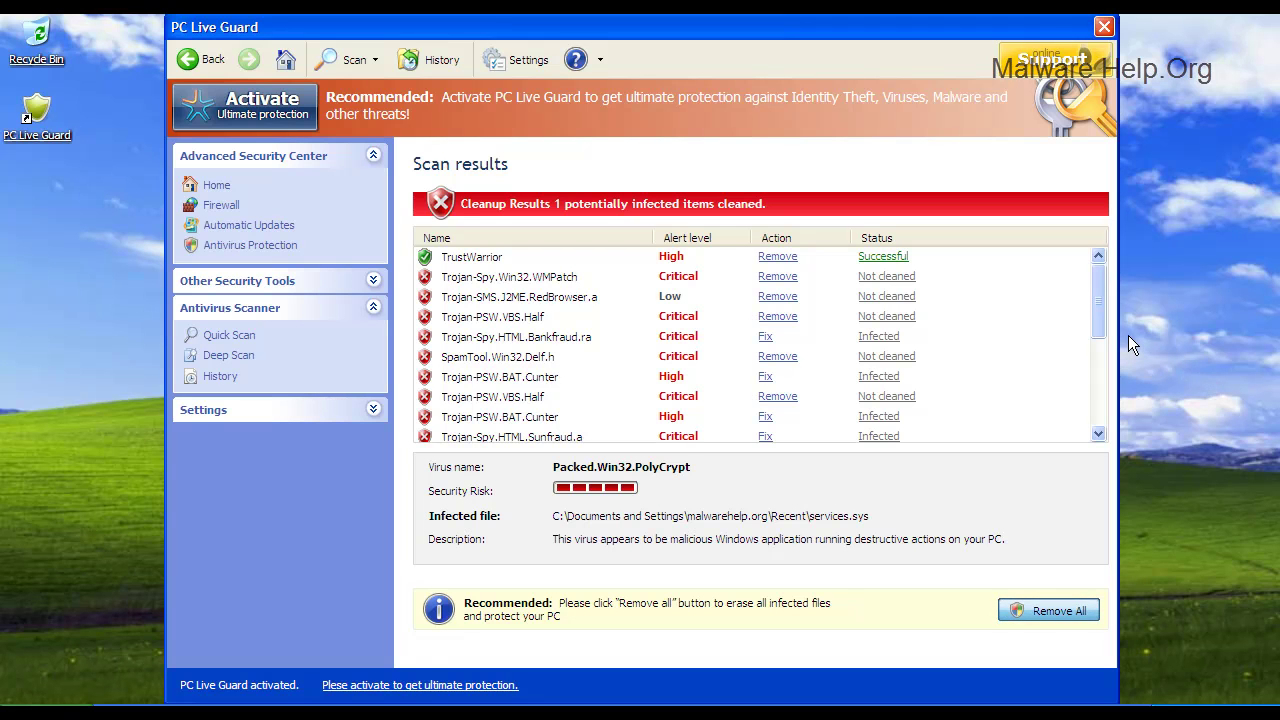
left_click(287, 59)
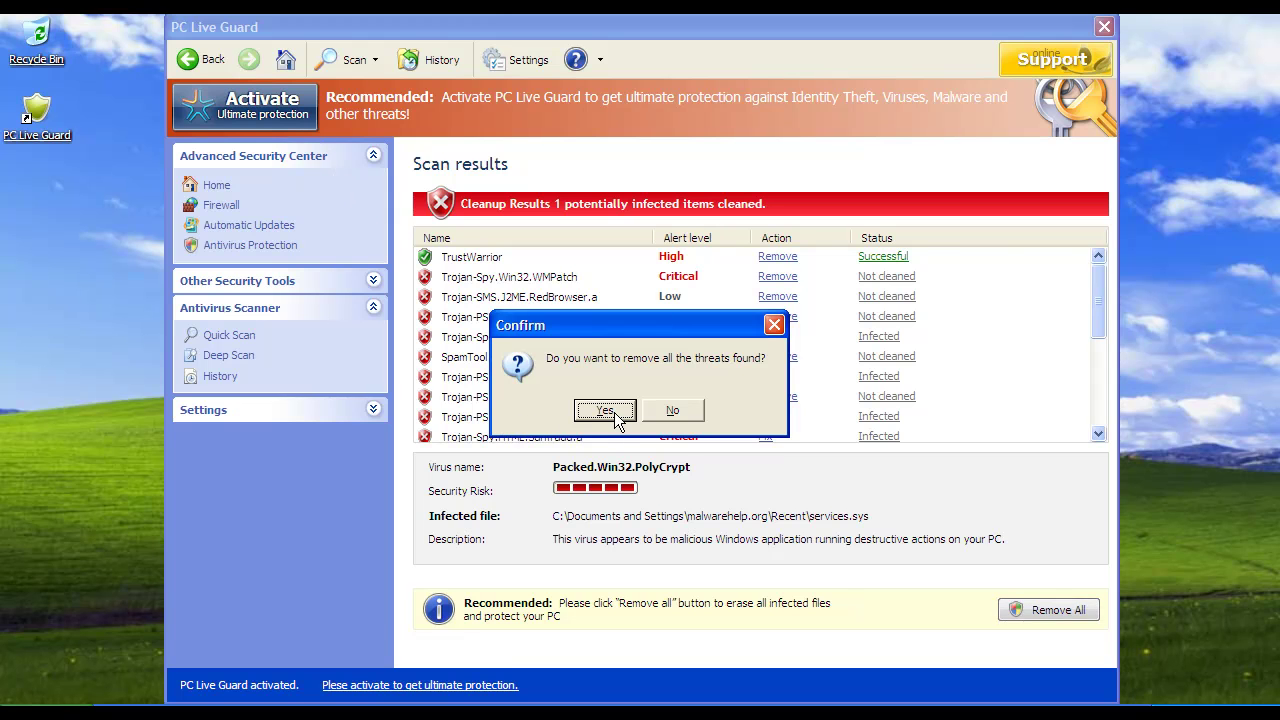
left_click(666, 414)
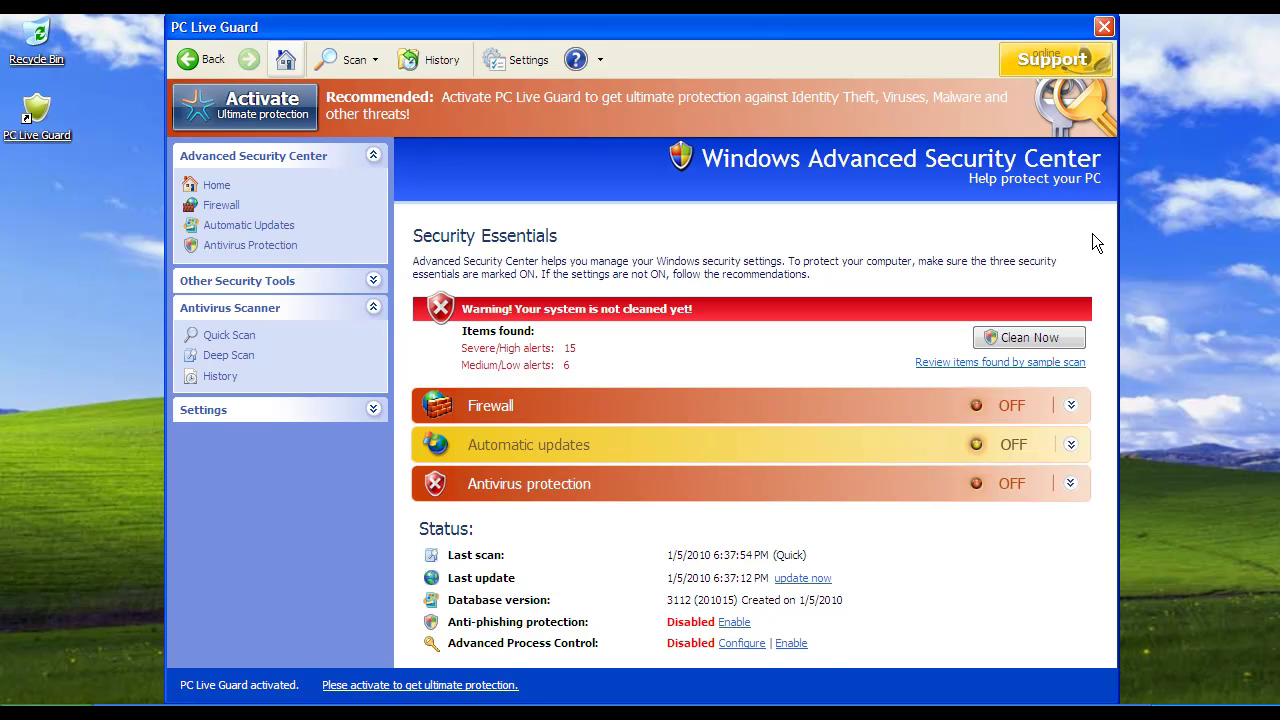
Examine the Firewall, Automatic updates and Antivirus protection sections of the Security Essentials page
left_click(1071, 483)
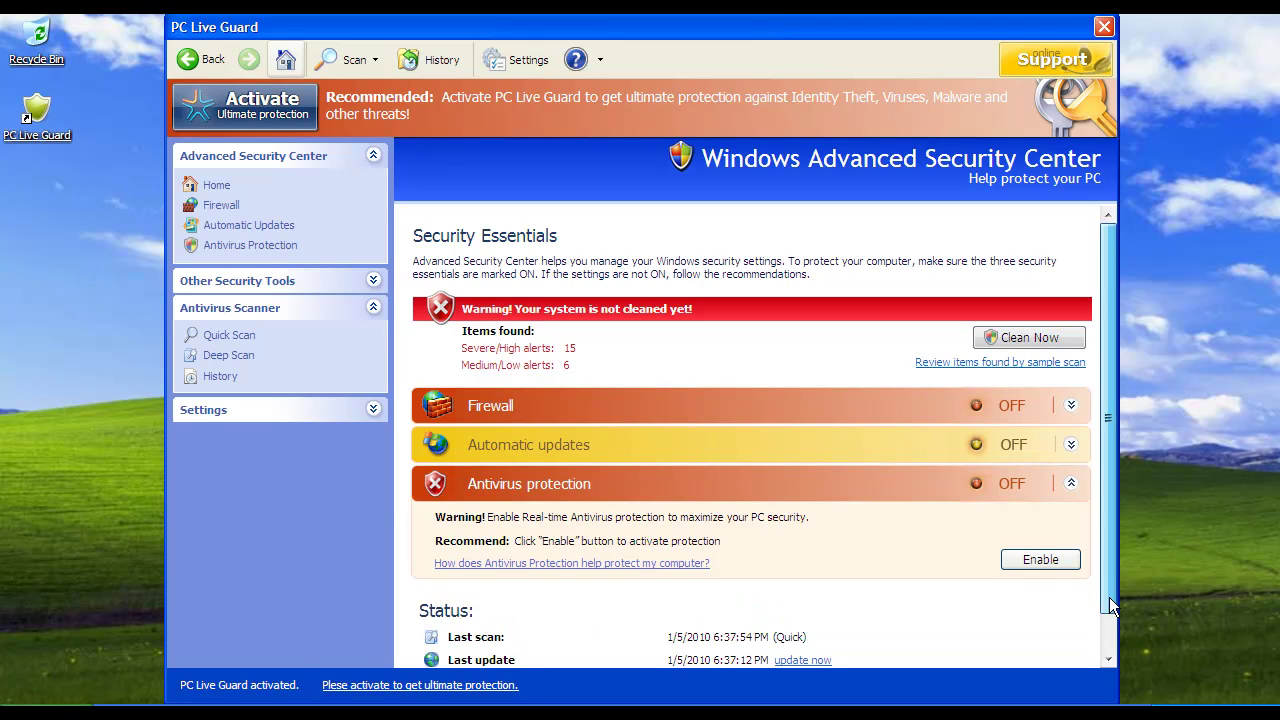
left_click_drag(1109, 597, 1112, 676)
left_click_drag(1110, 544, 1121, 500)
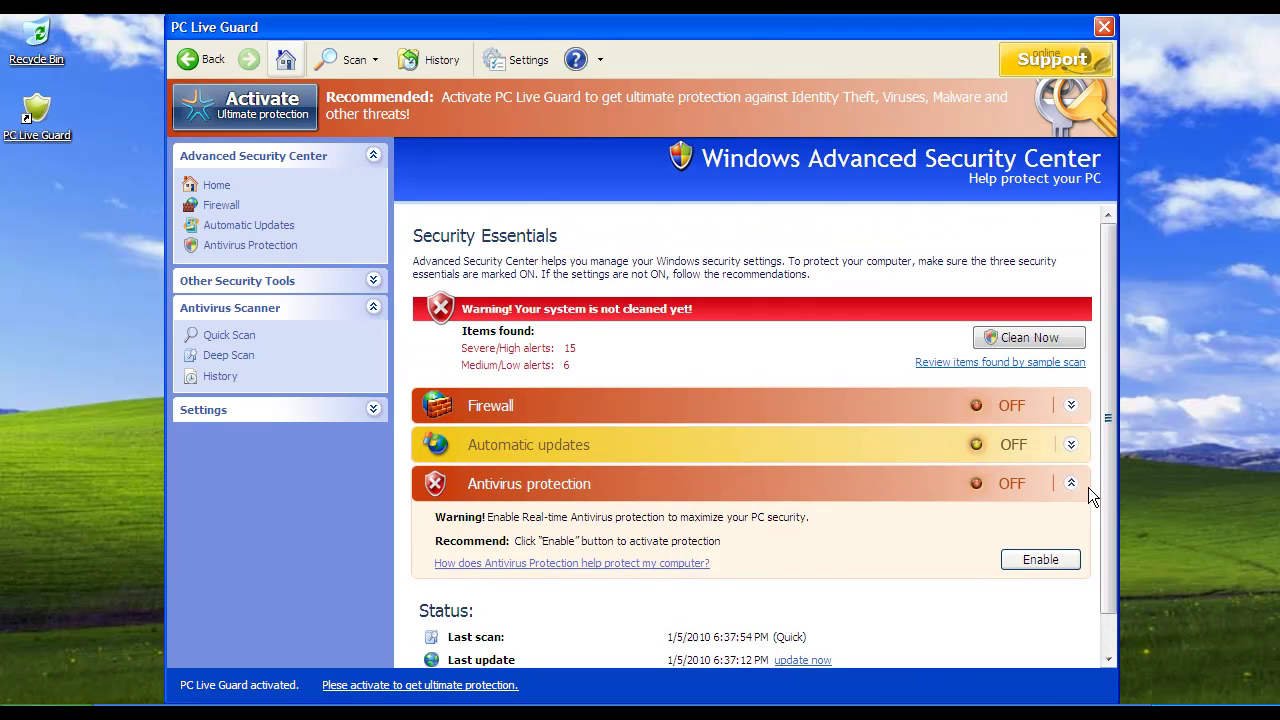
left_click(222, 207)
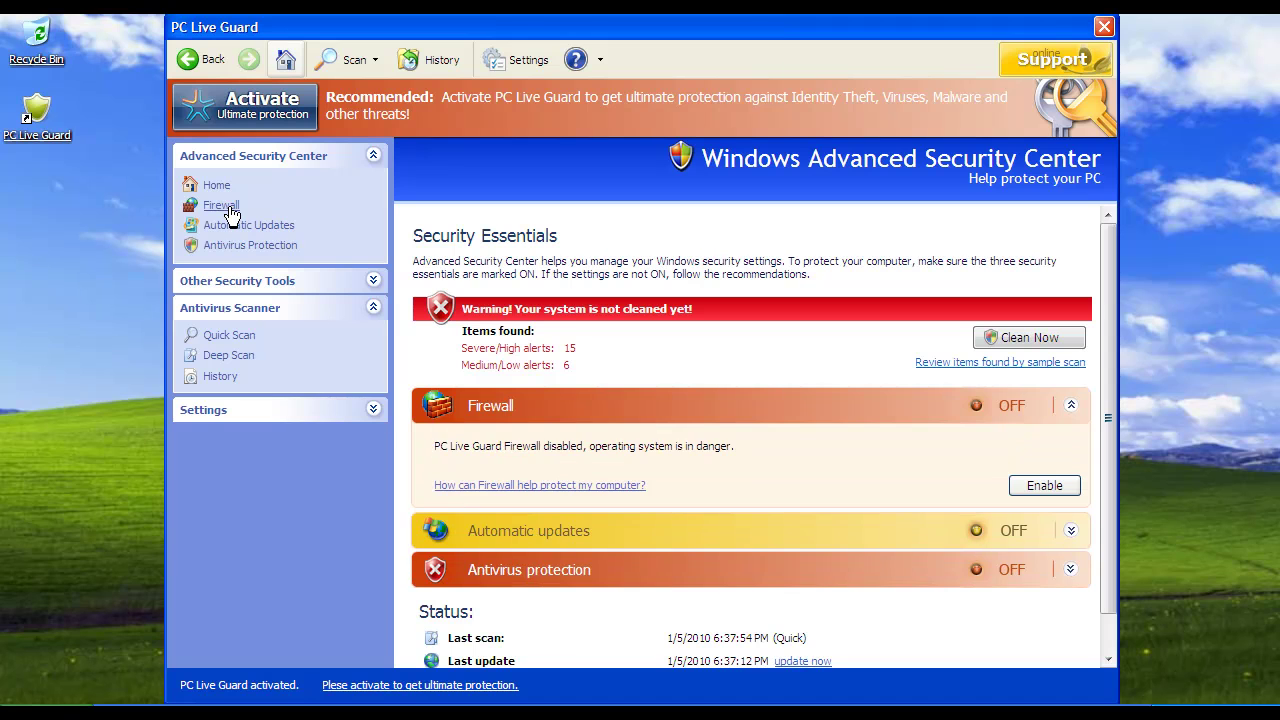
left_click(233, 228)
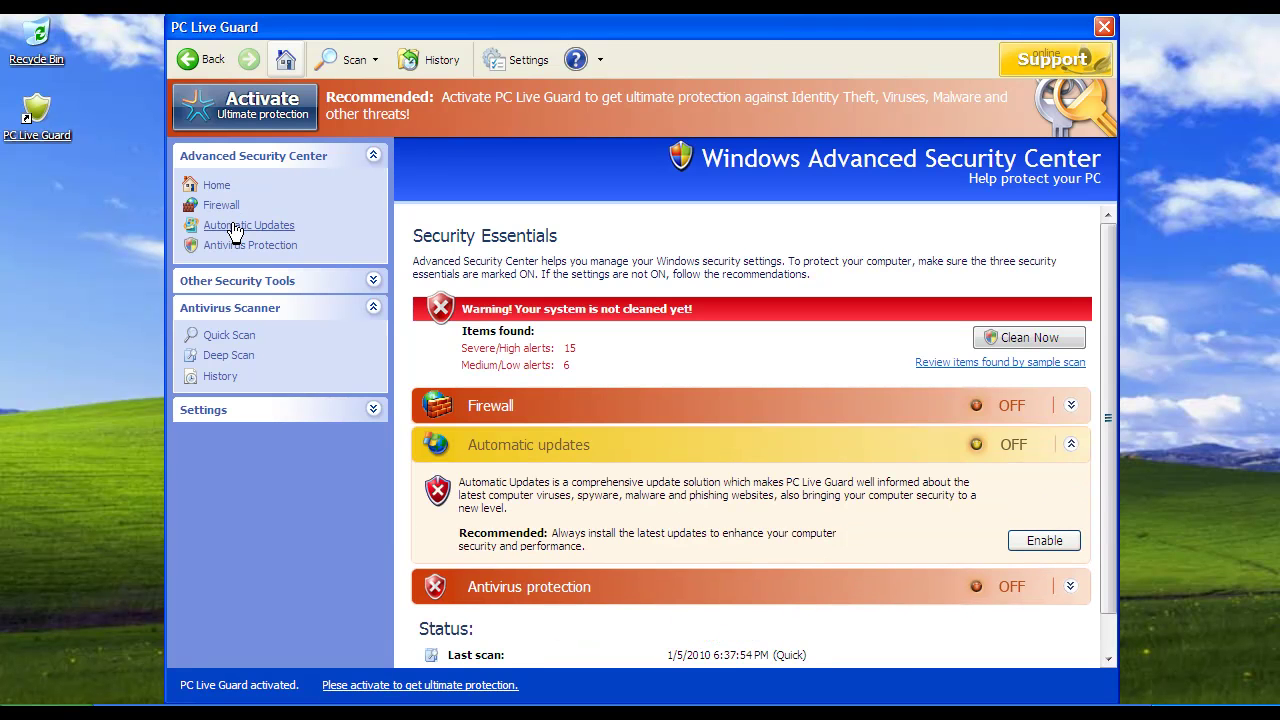
left_click(235, 250)
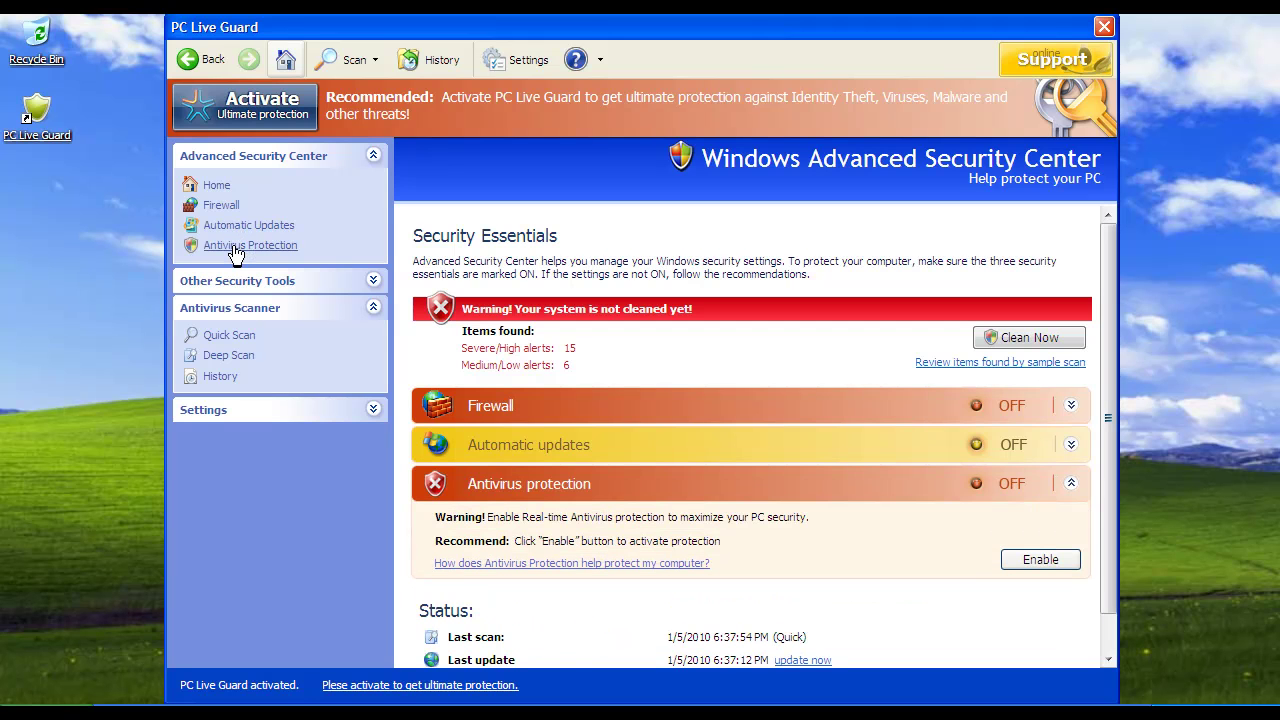
Expand Other Security Tools and view the Anti-phishing, Advanced Process Control and Service Manager pages
left_click(372, 280)
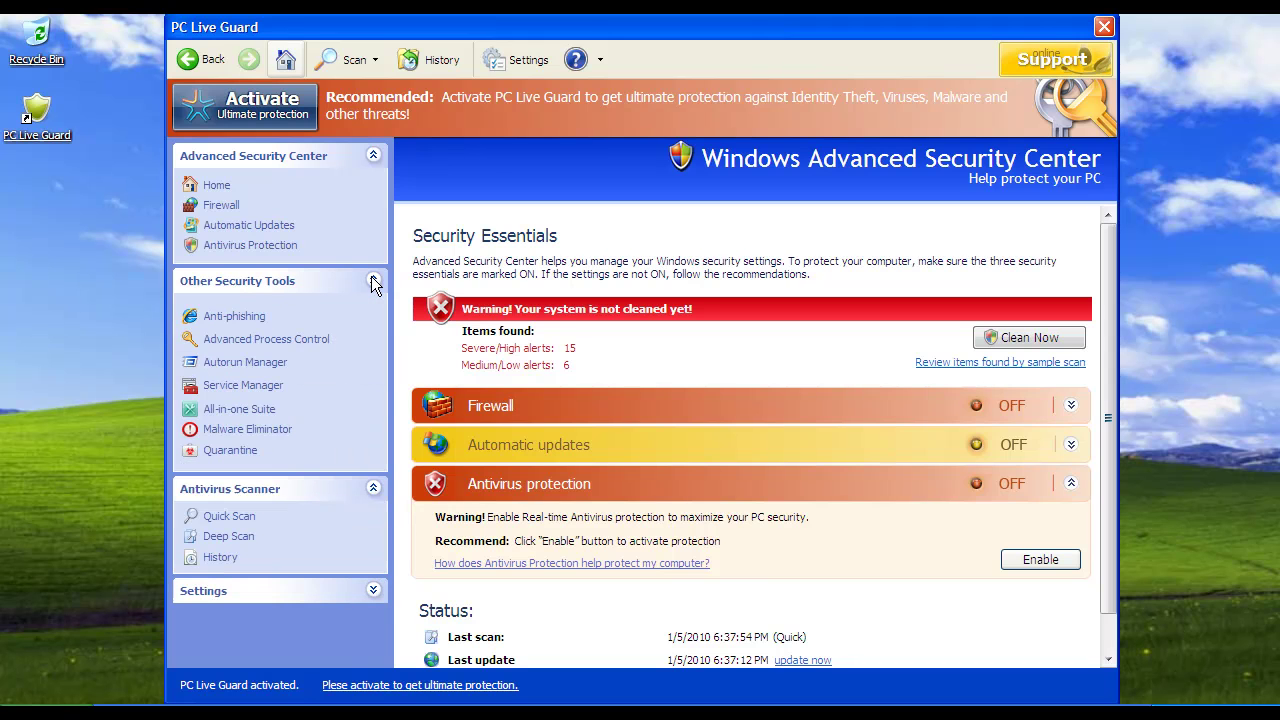
left_click(228, 319)
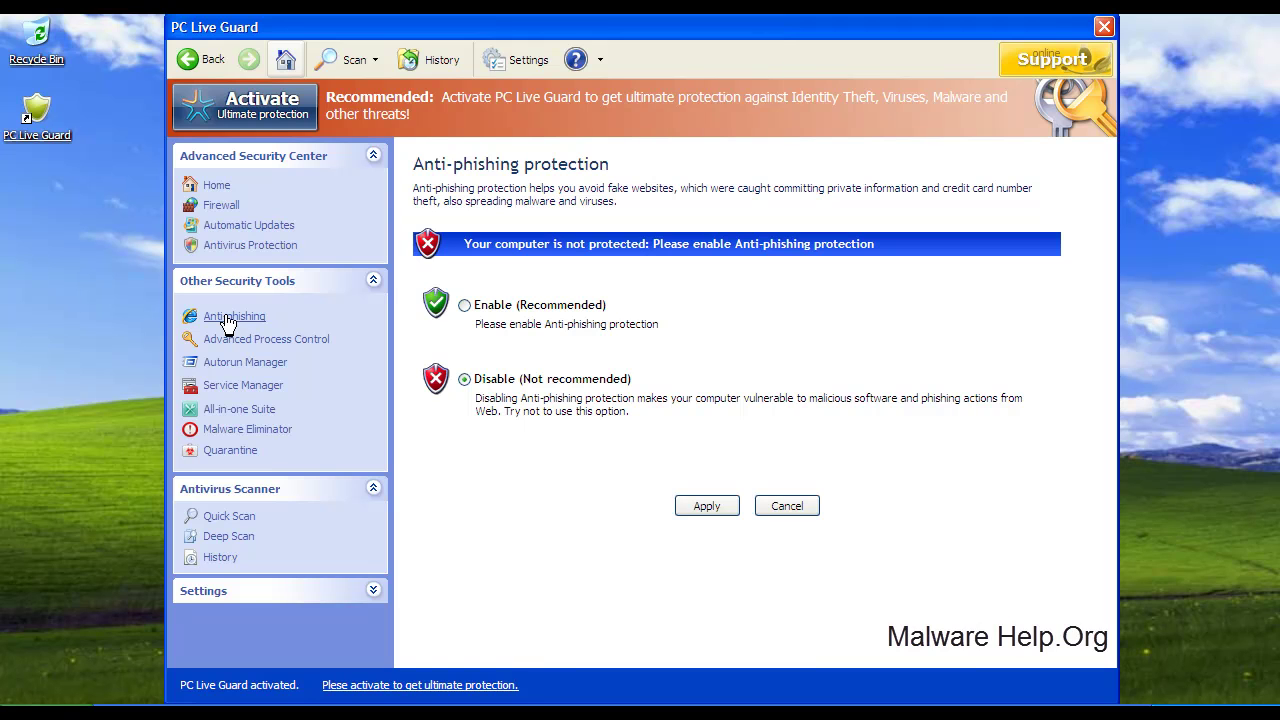
left_click(296, 346)
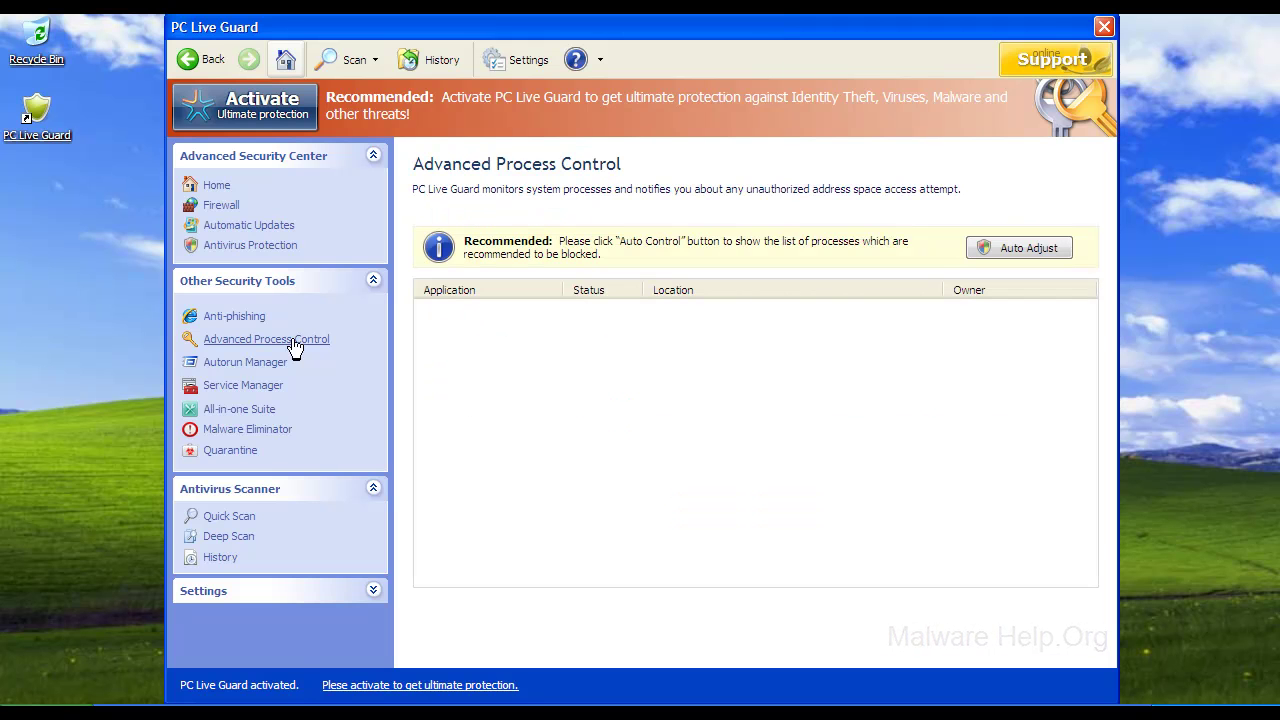
left_click(252, 387)
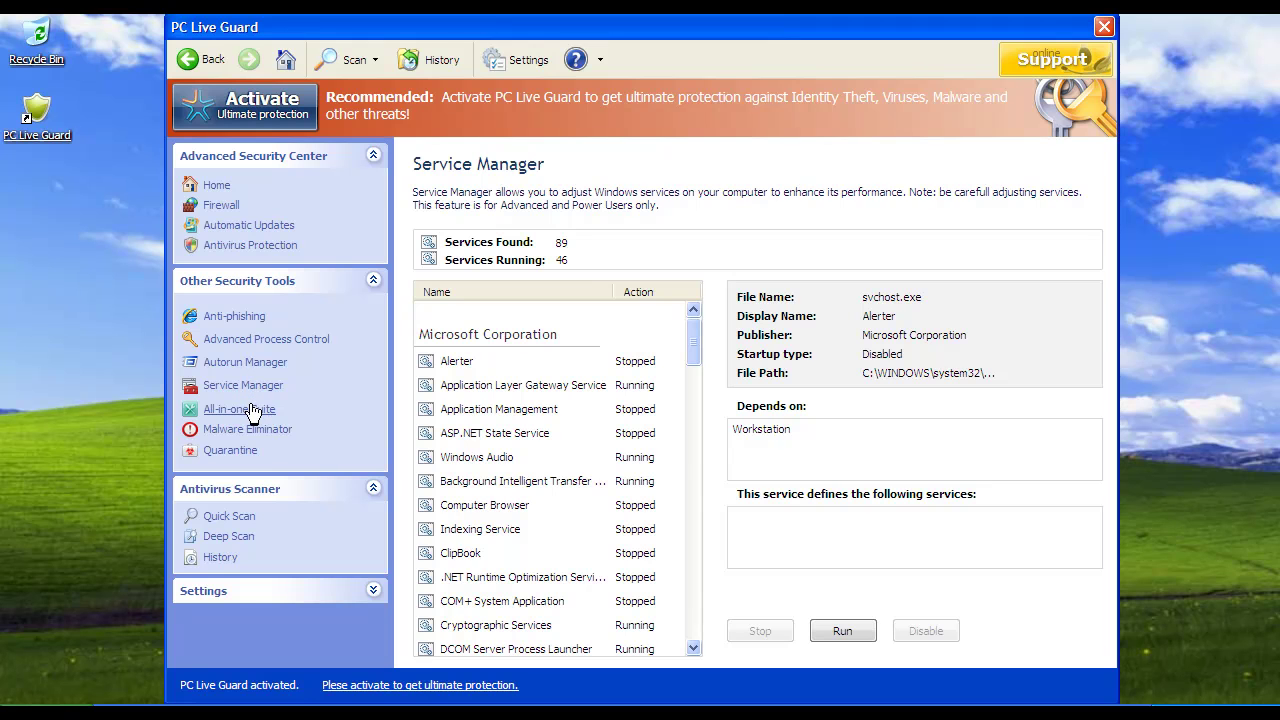
View the All-in-one Suite and open its Time and date utility, closing it without changes
left_click(253, 410)
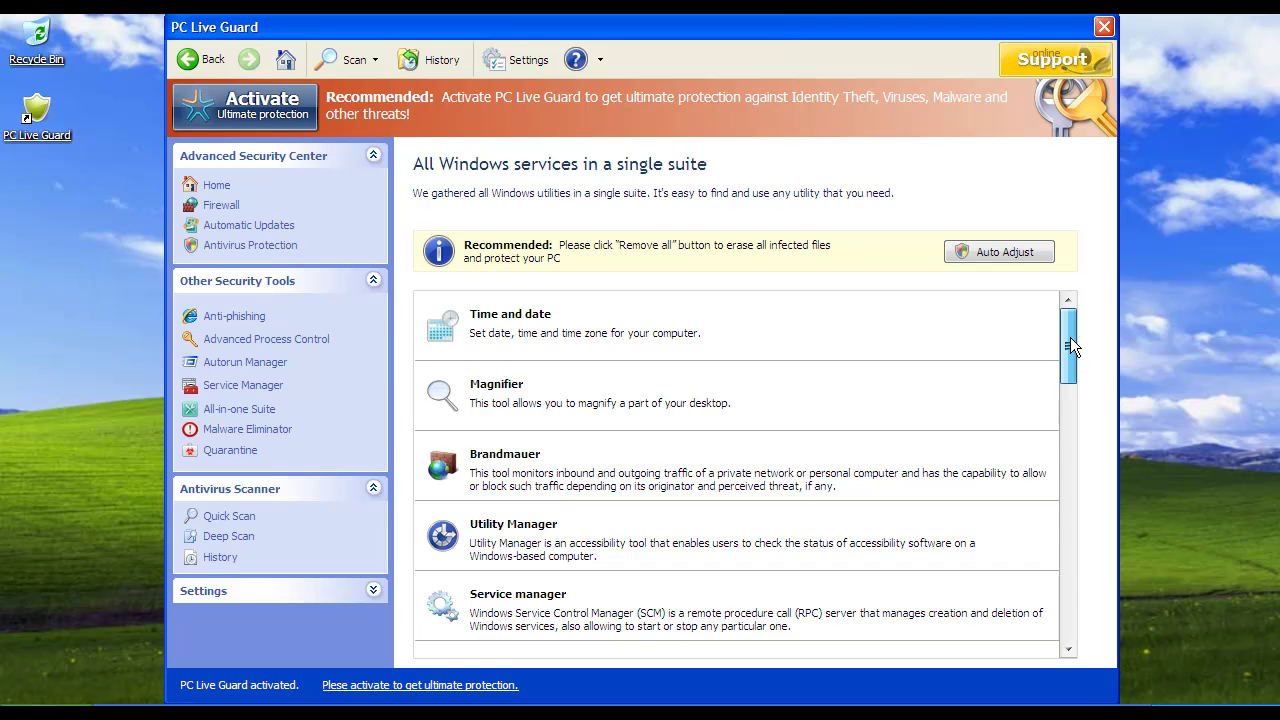
mouse_move(1067, 339)
left_mouse_down()
mouse_move(1067, 620)
mouse_move(1081, 330)
left_mouse_up()
left_click(519, 319)
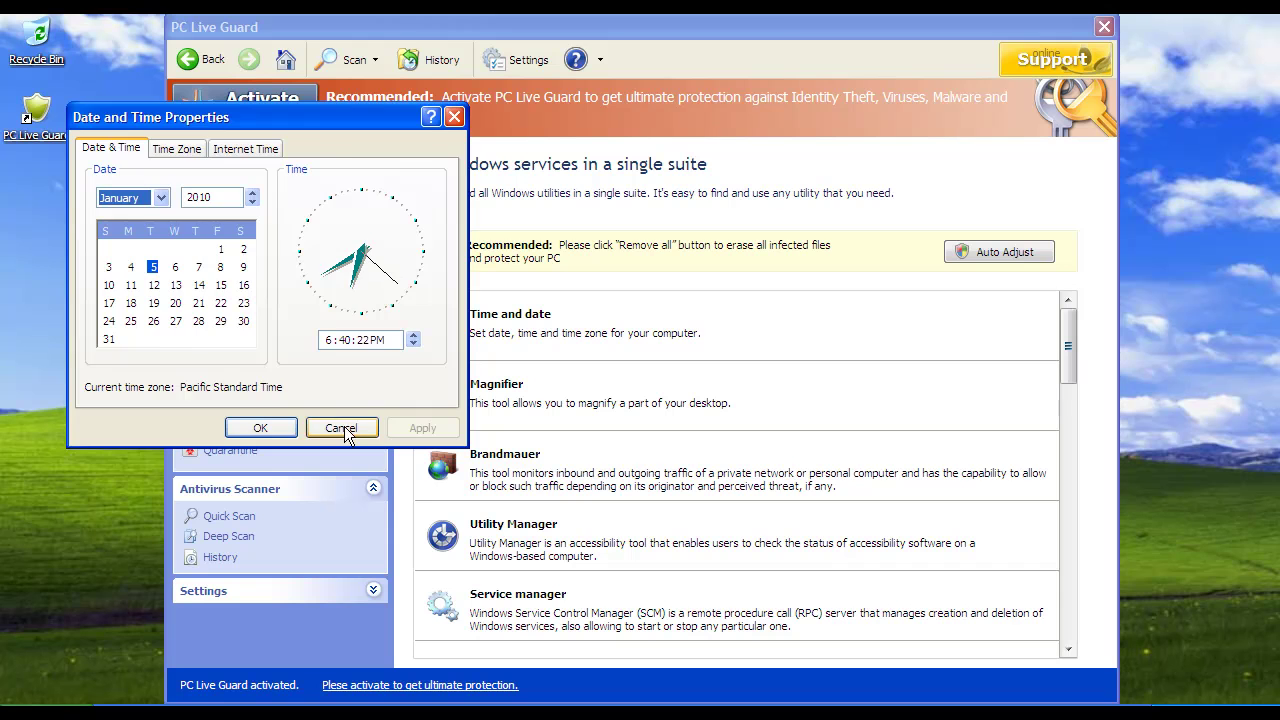
left_click(341, 428)
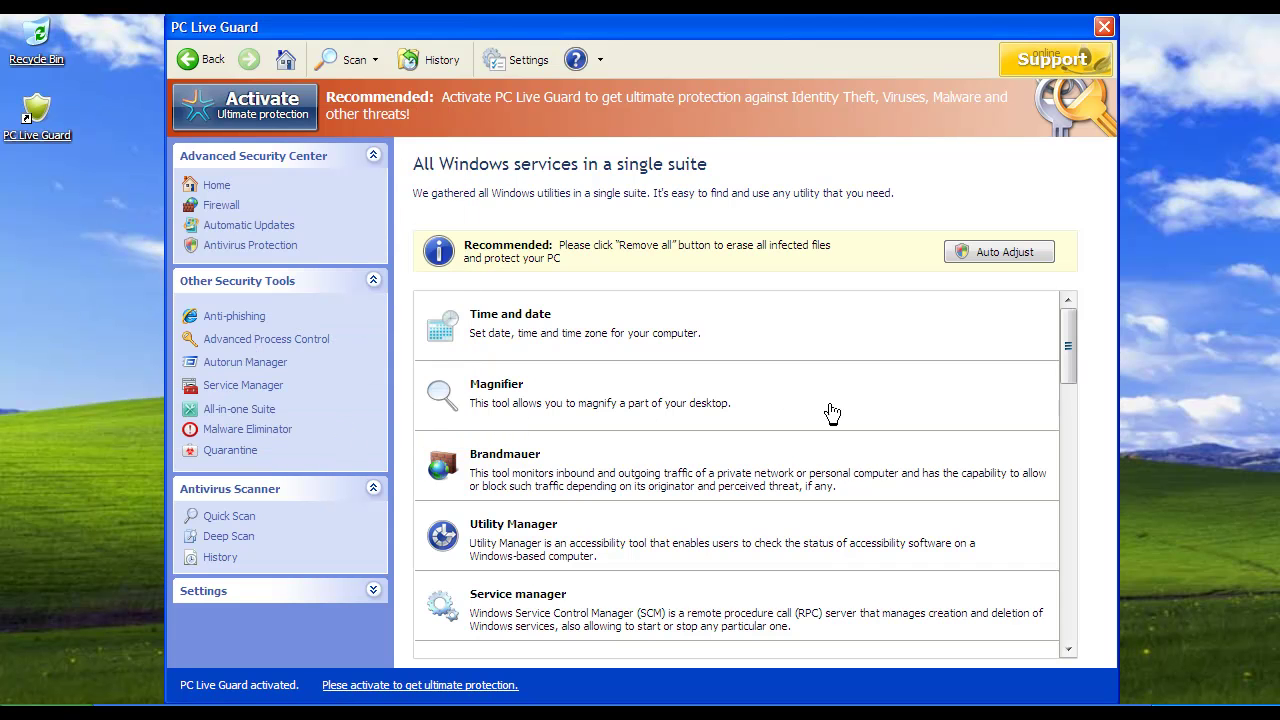
Open the IE settings utility from the suite, cancel it, and review the remaining utilities in the list
left_click_drag(1069, 364, 1076, 545)
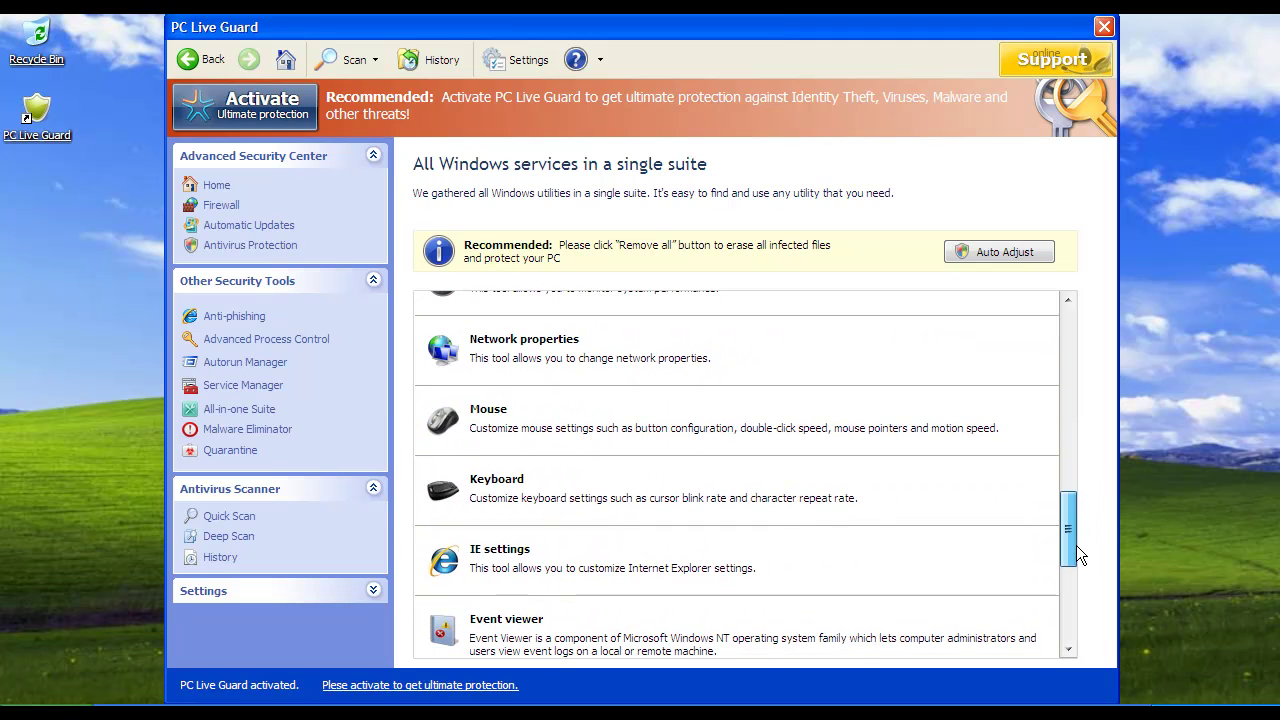
left_click(510, 556)
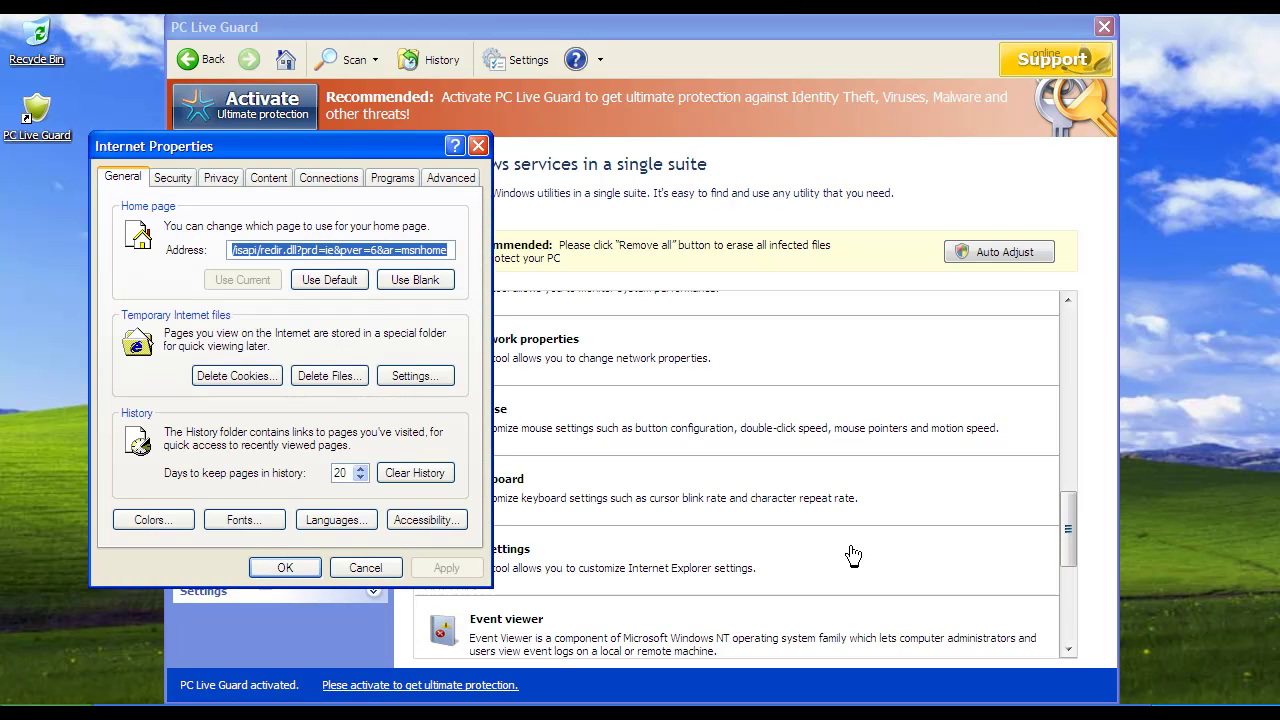
left_click(366, 568)
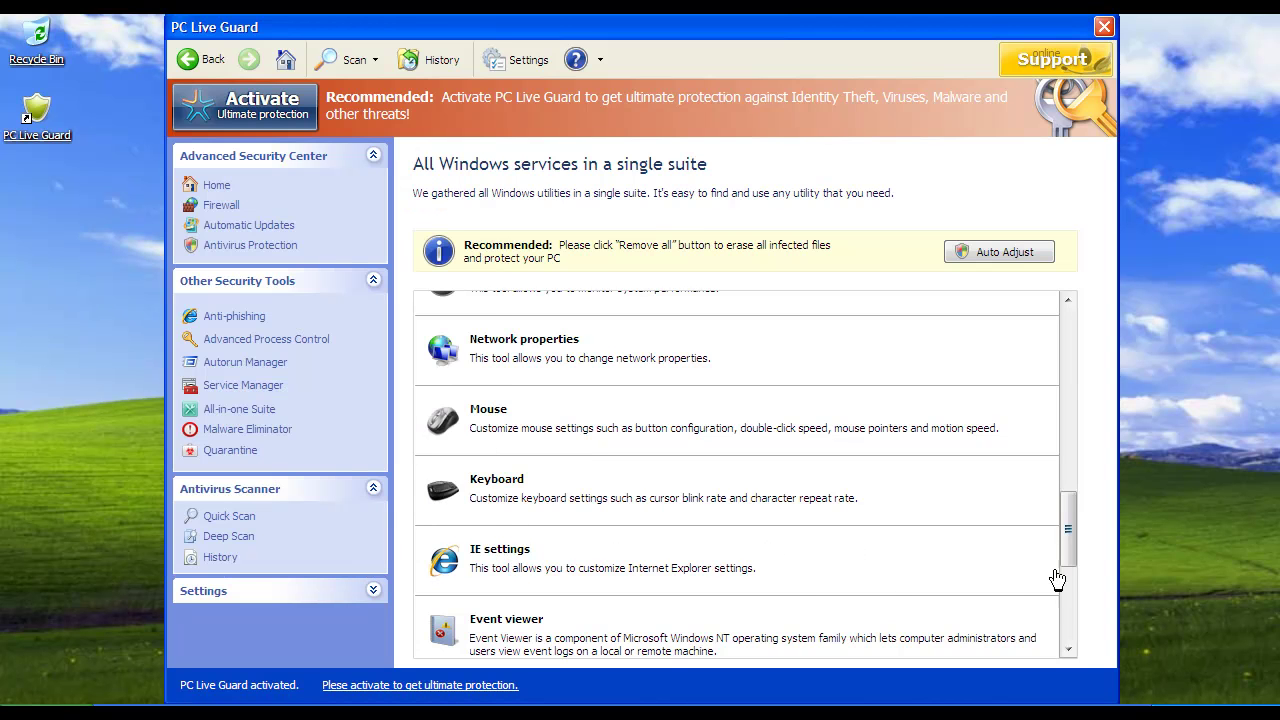
left_click_drag(1065, 531, 1069, 607)
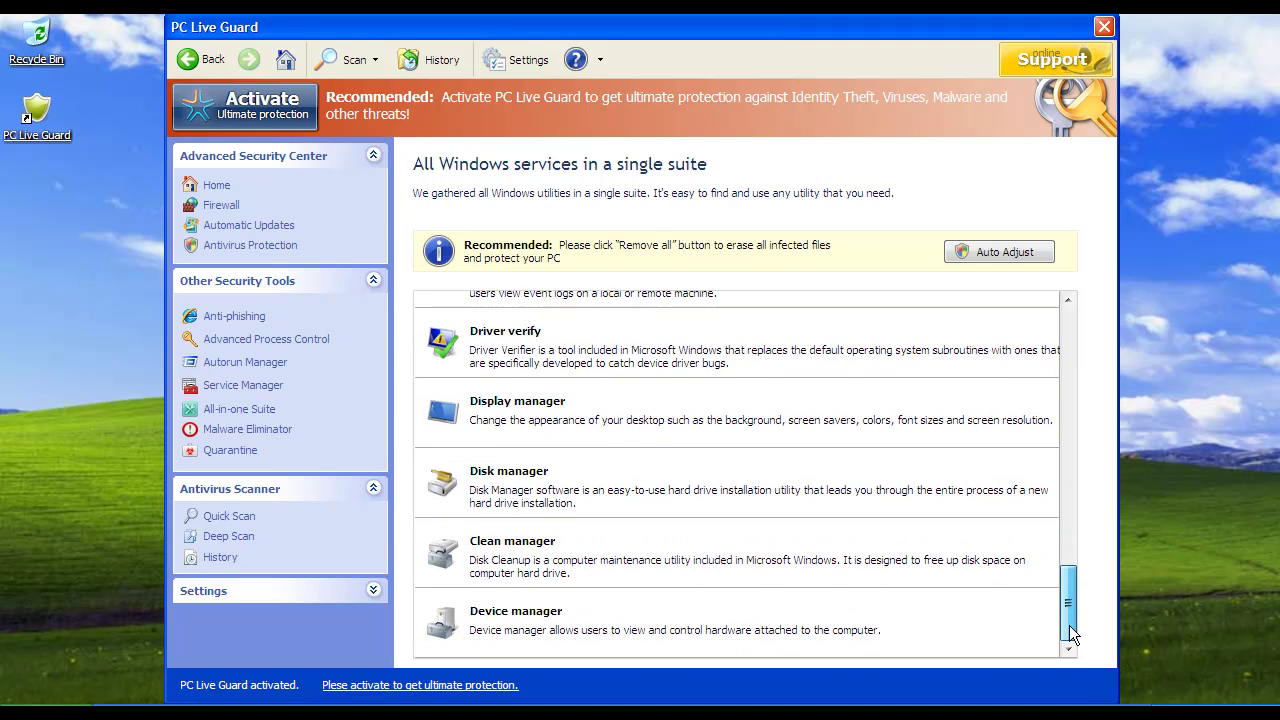
Try the Malware Eliminator's Elimination mode on the empty desktop, and view the Quarantine page
left_click(248, 429)
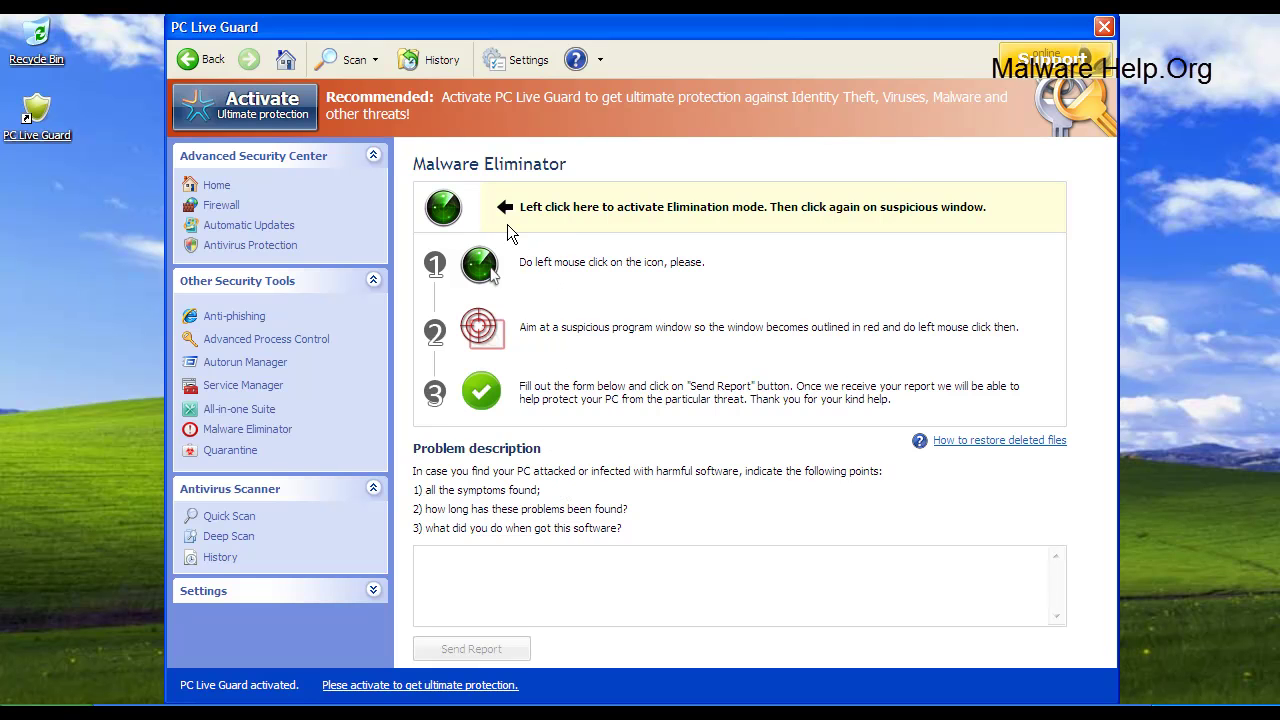
left_click(440, 207)
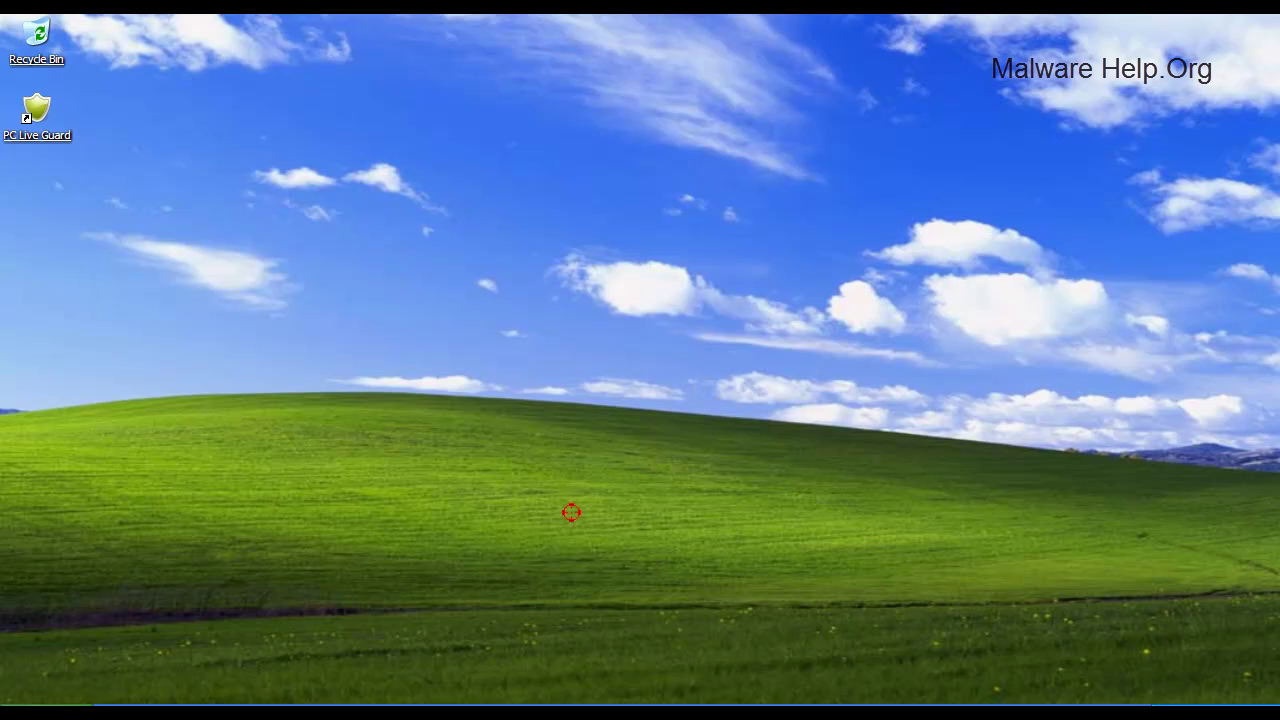
left_click(574, 533)
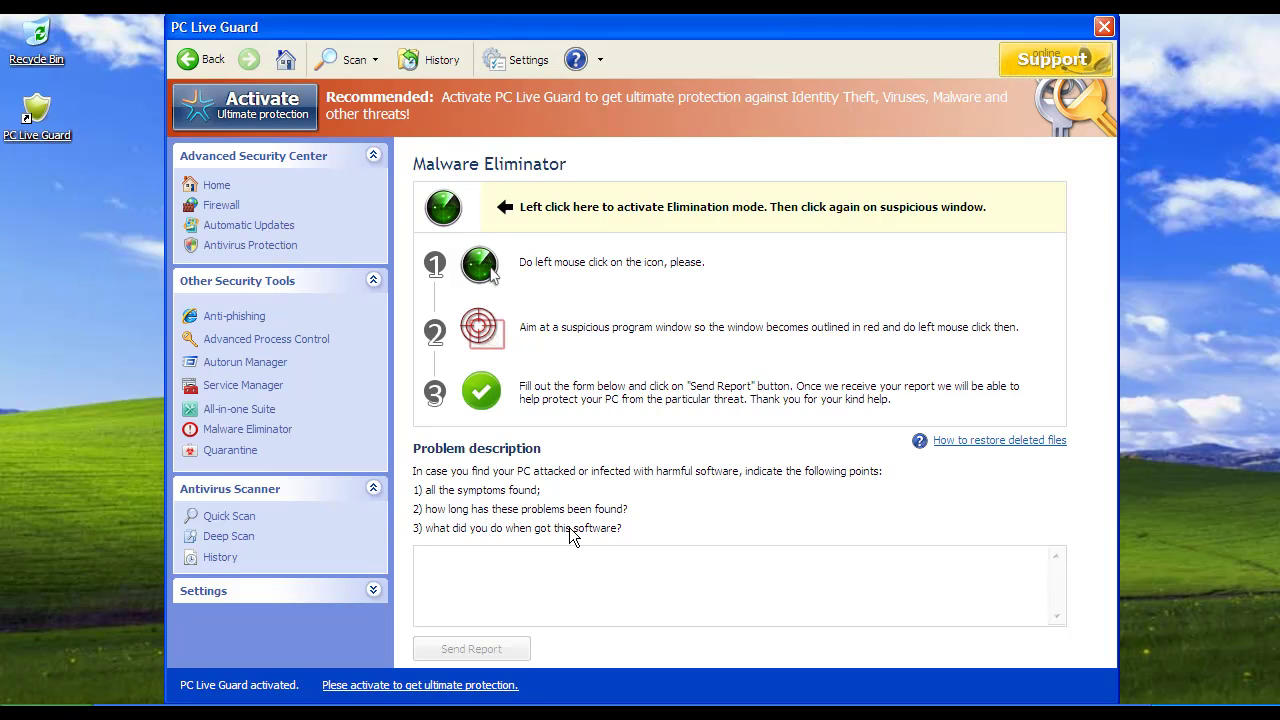
left_click(226, 451)
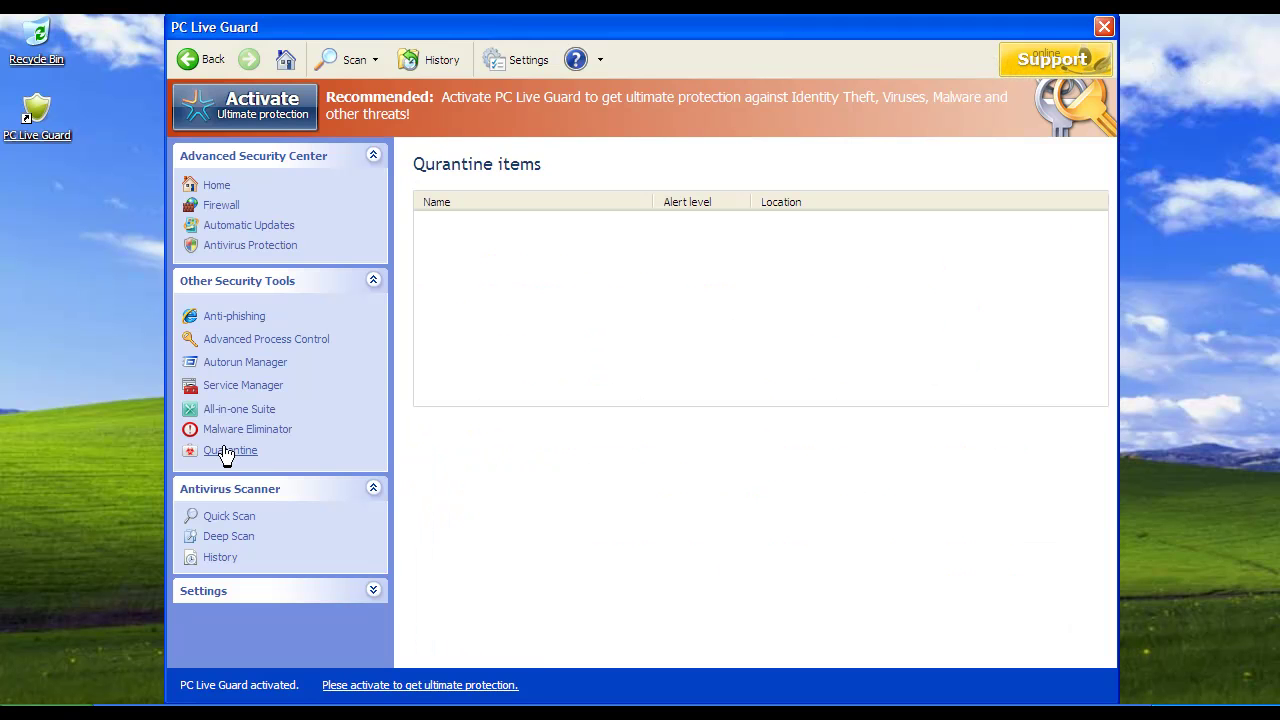
Start a quick scan and stop it early, and do the same with a deep scan
left_click(226, 516)
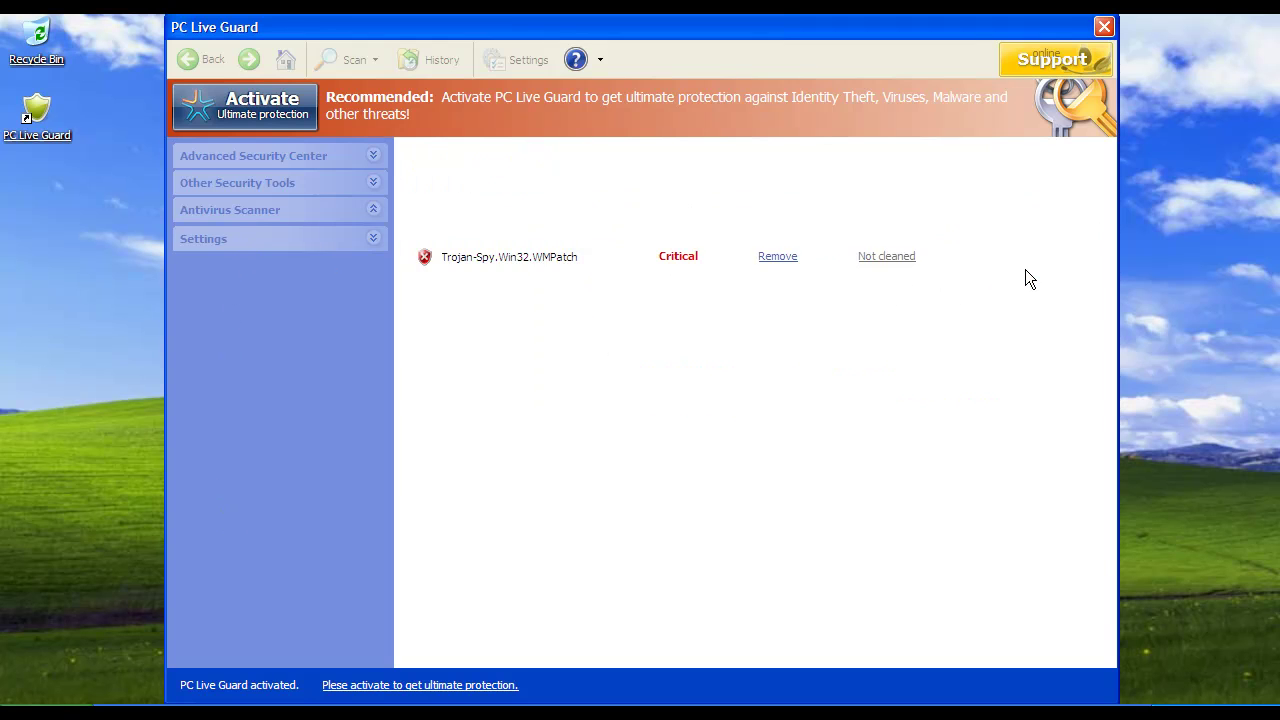
left_click(1025, 269)
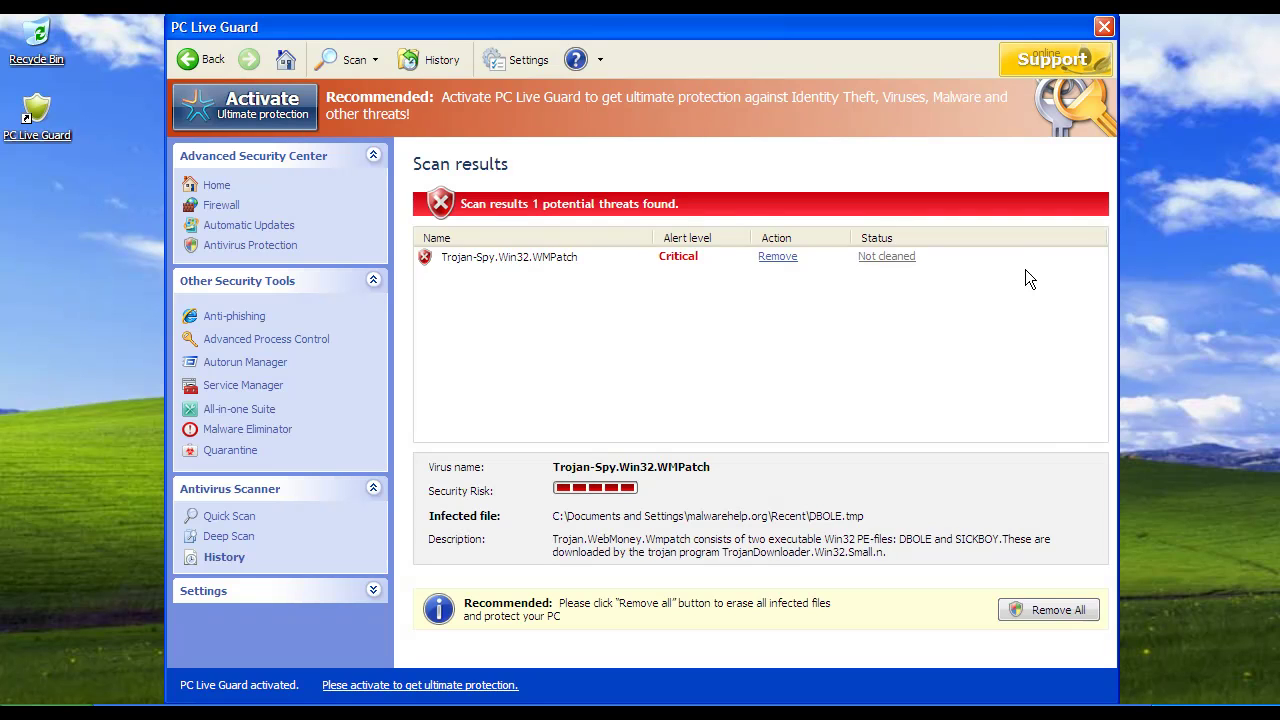
left_click(235, 537)
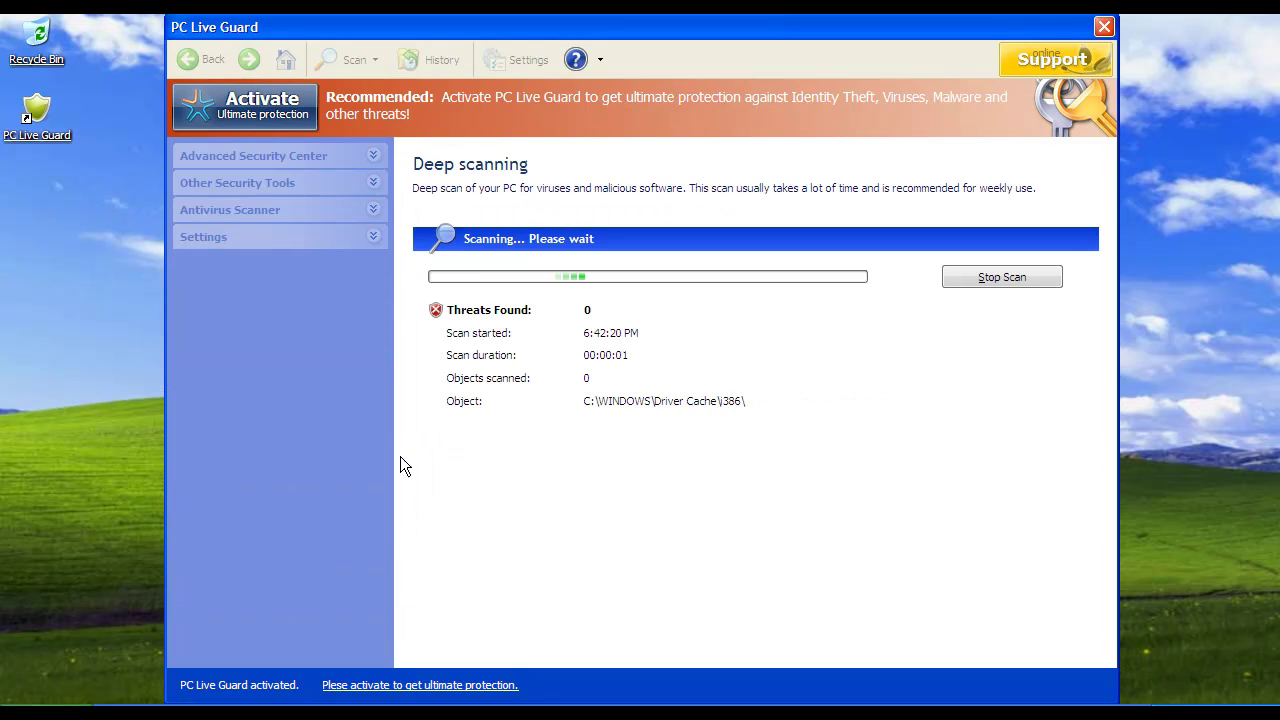
left_click(1004, 279)
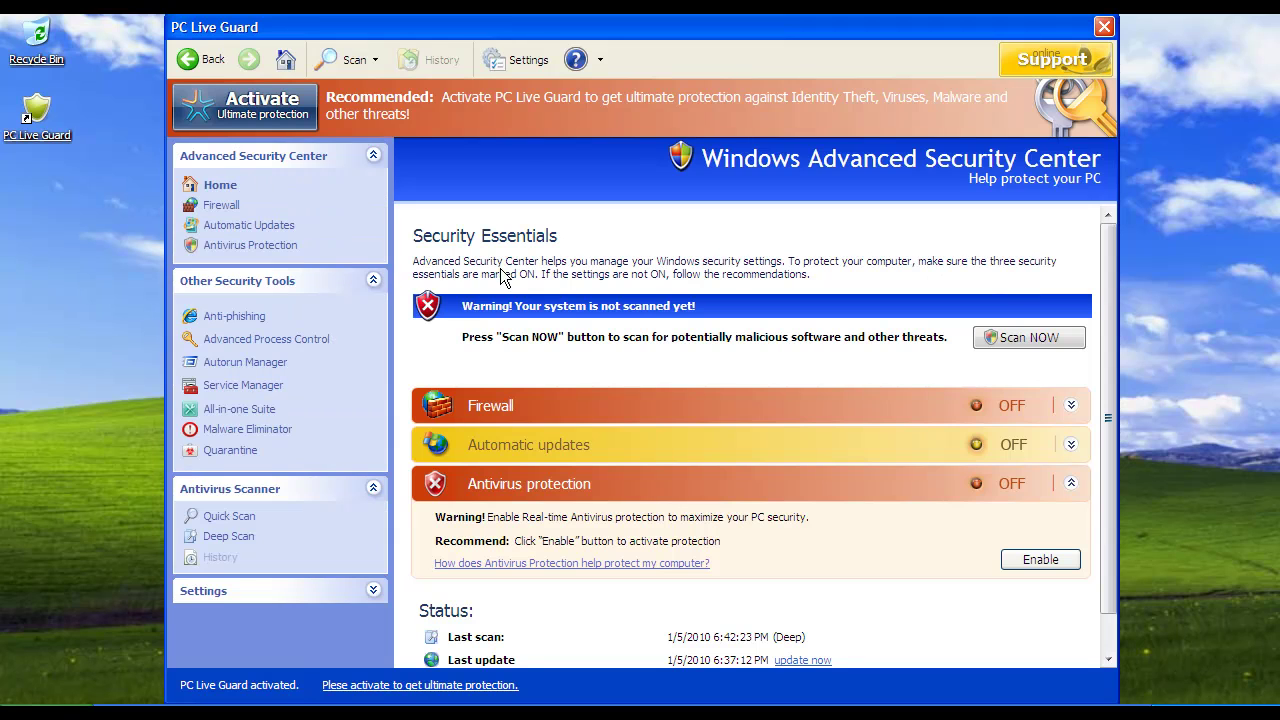
Open the Options page under Settings and dismiss the trial-version activation offer, agreeing to continue unprotected
left_click(267, 591)
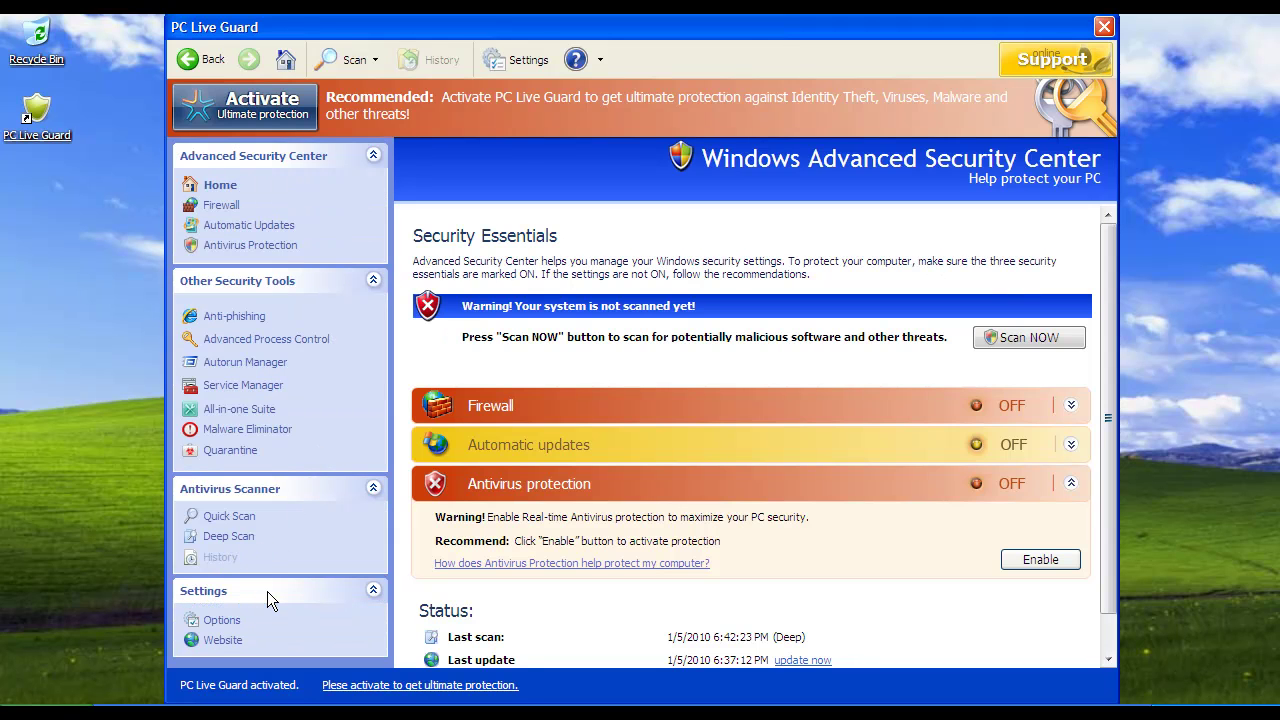
left_click(221, 621)
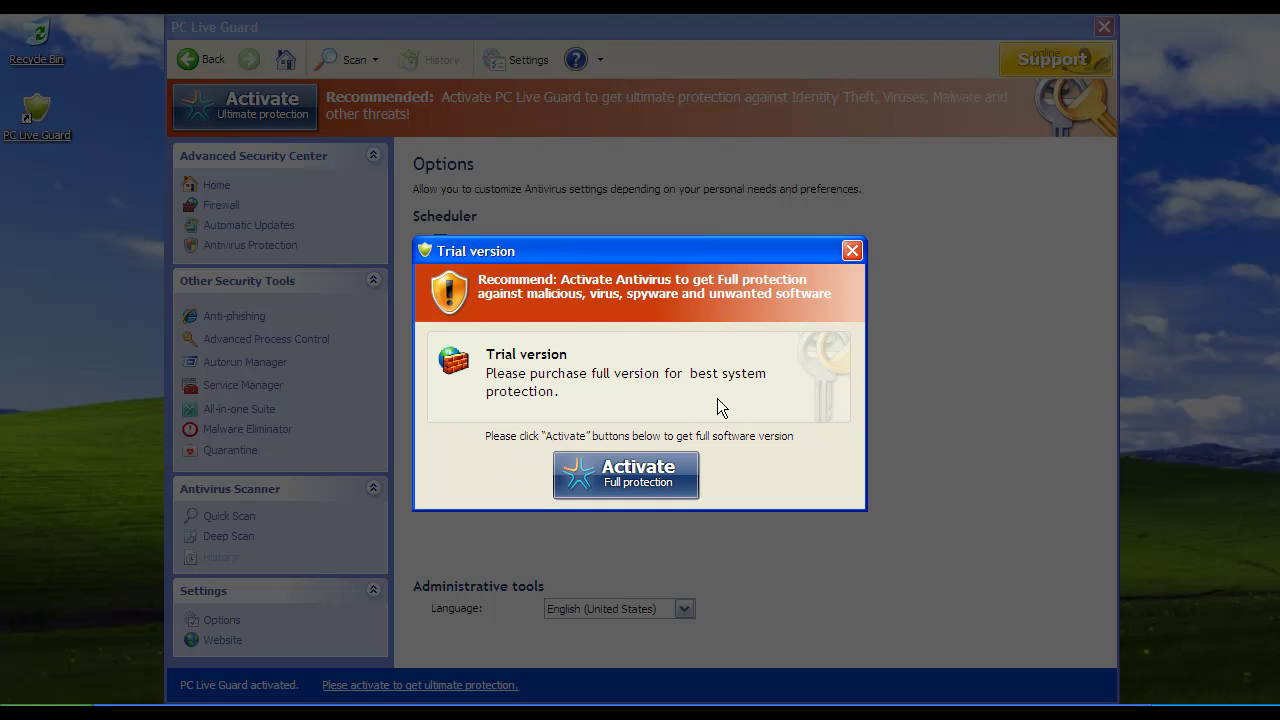
left_click(850, 255)
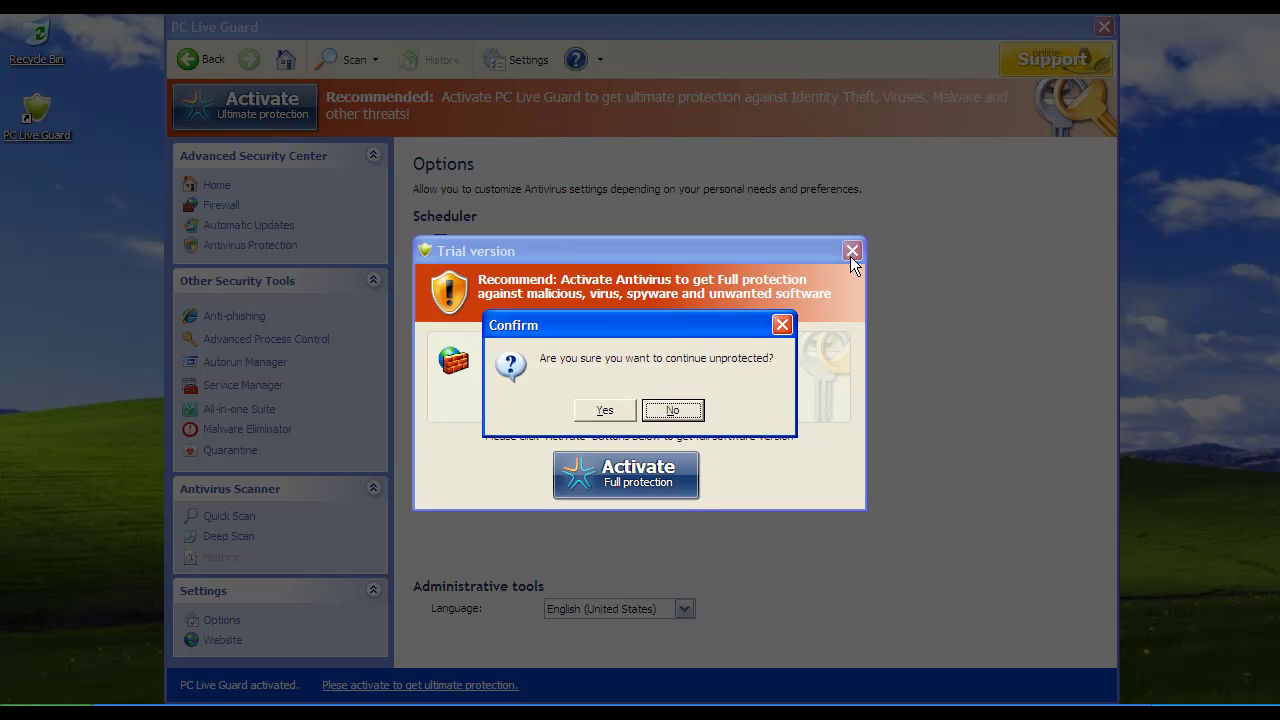
left_click(615, 412)
Try to turn on Secure Internet settings, dismissing each activation offer and agreeing to continue unprotected
left_click(441, 479)
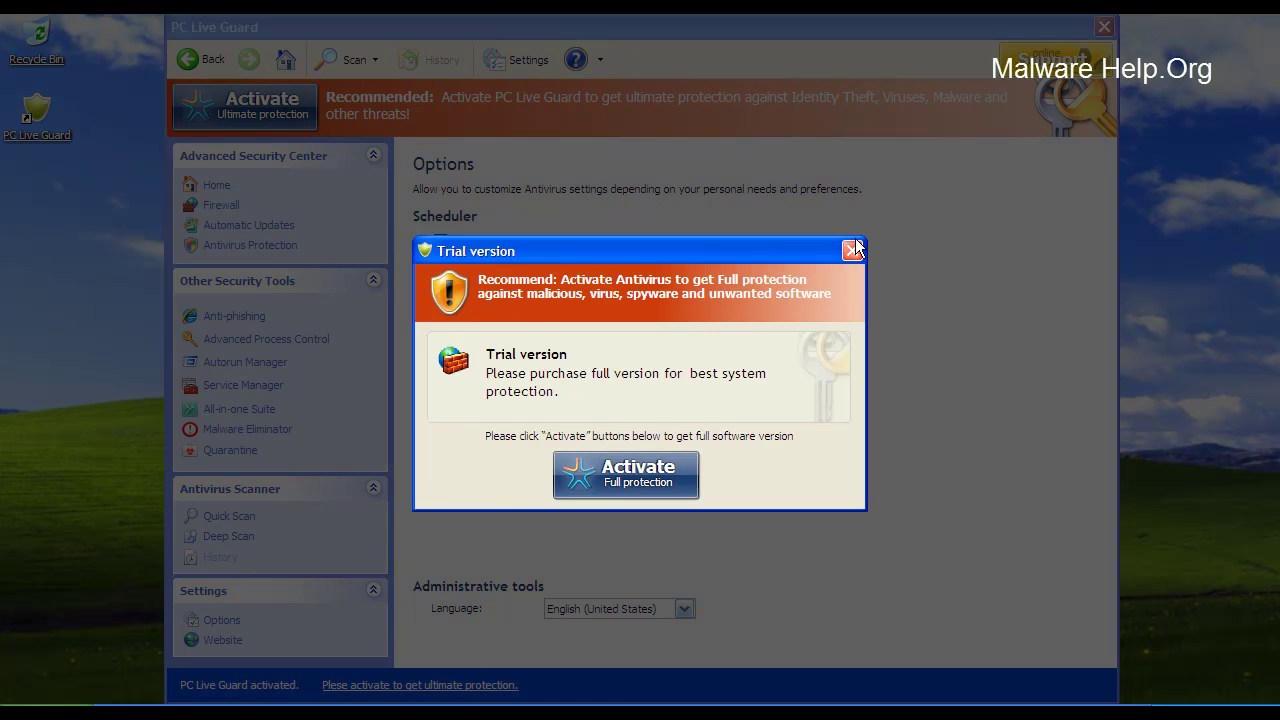
left_click(852, 250)
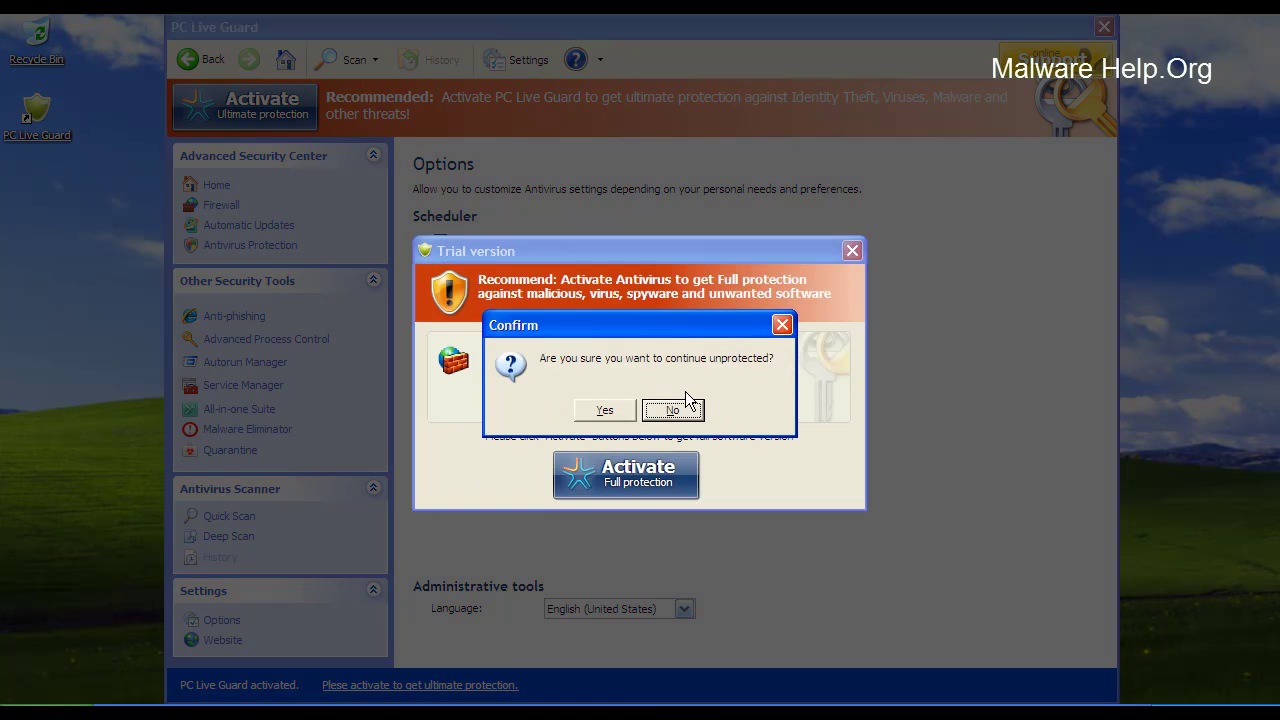
left_click(587, 413)
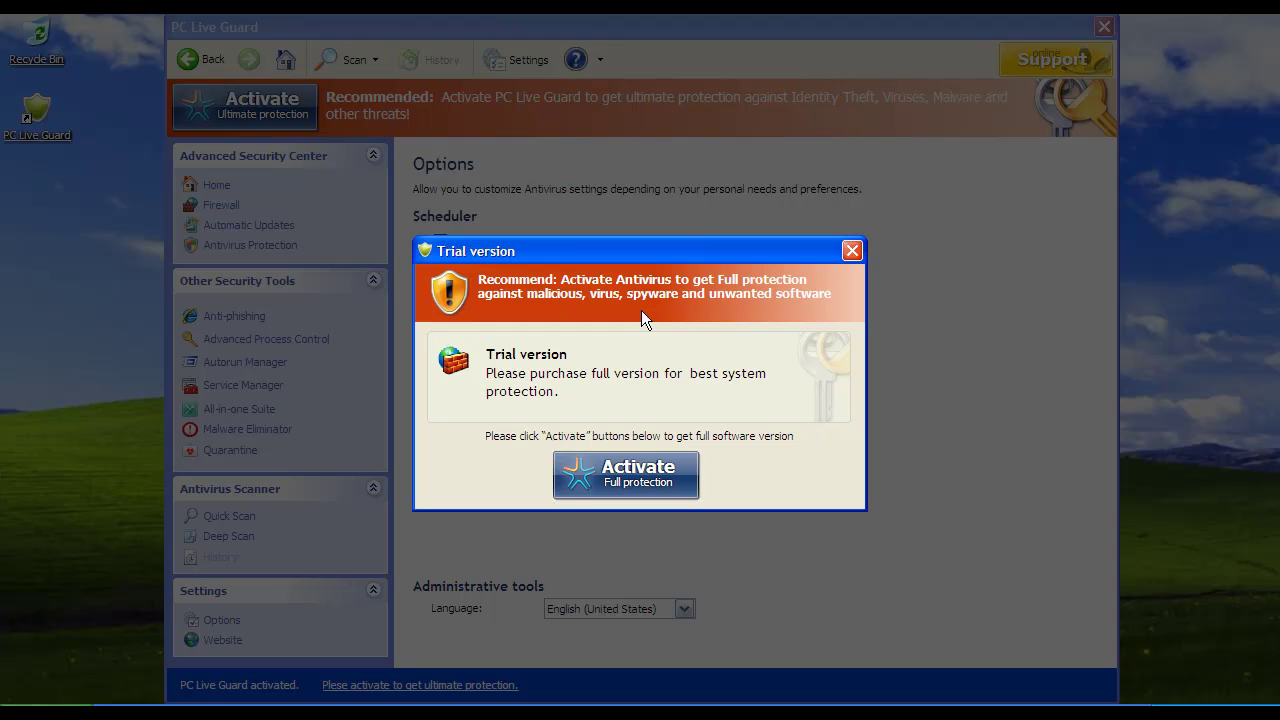
left_click(852, 251)
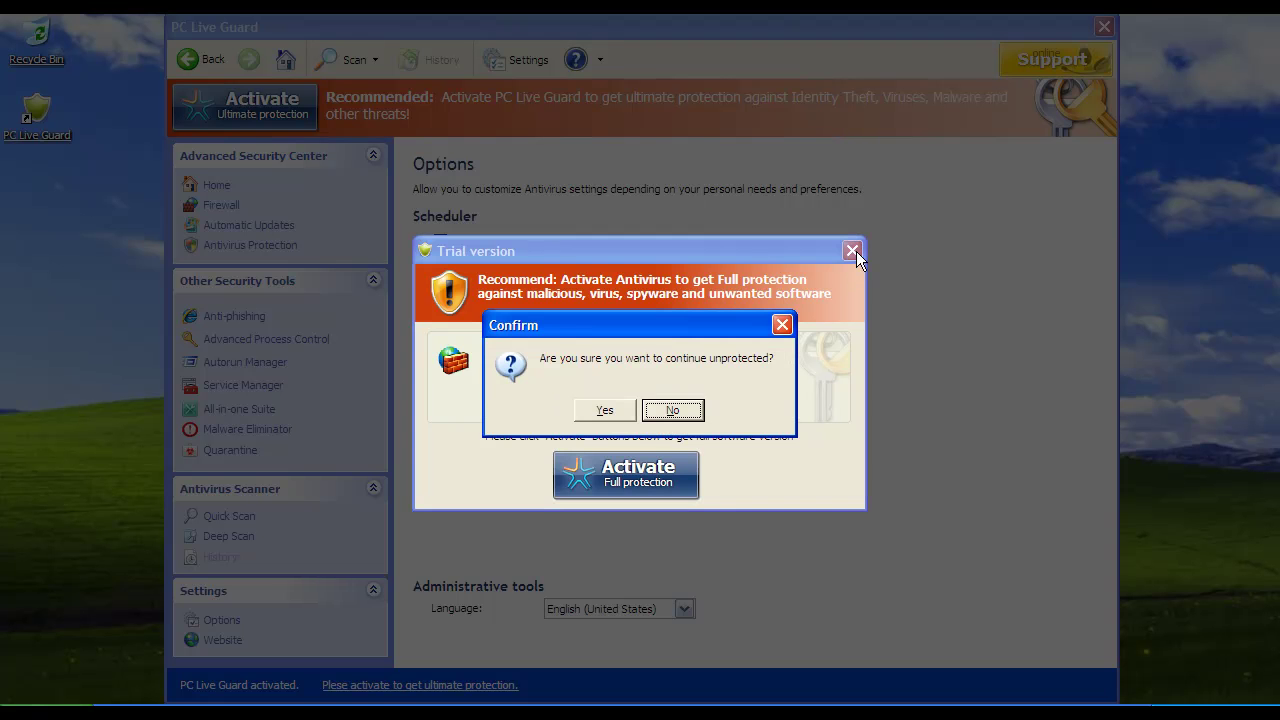
left_click(619, 417)
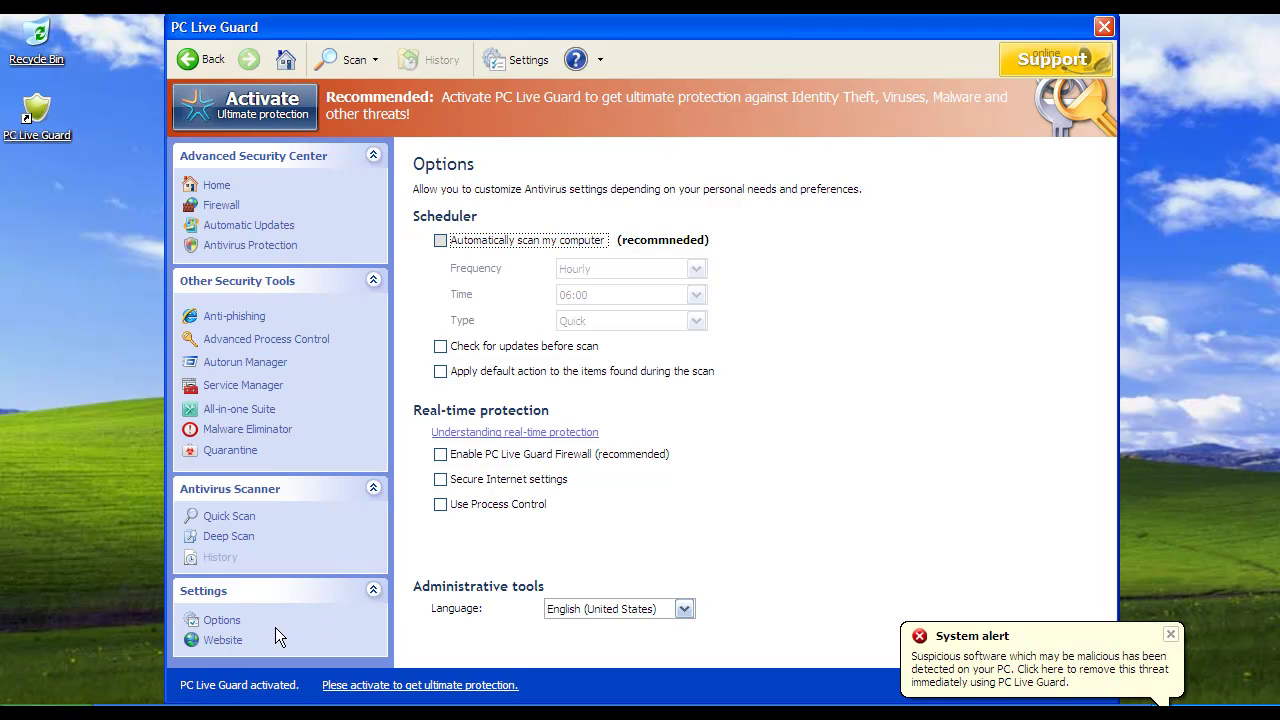
Open the PC Live Guard website, look through its home page from beginning to end, and minimise the browser
left_click(221, 640)
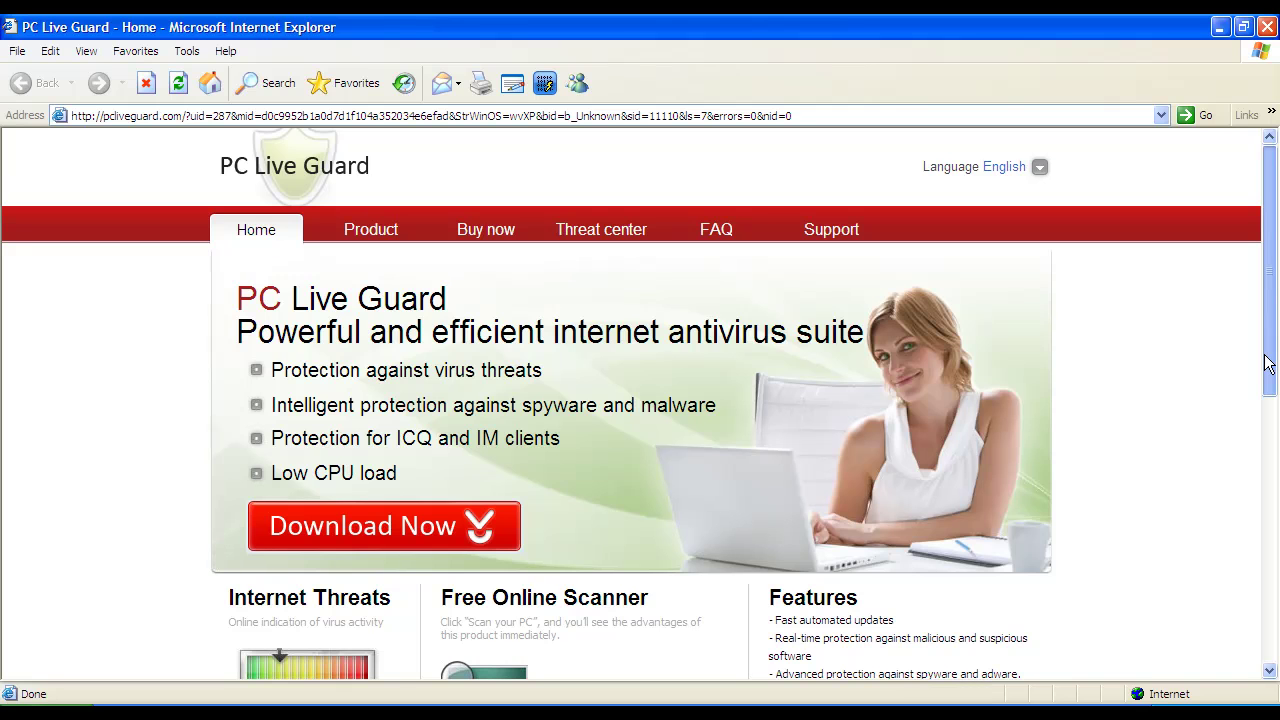
left_click_drag(1268, 376, 1277, 678)
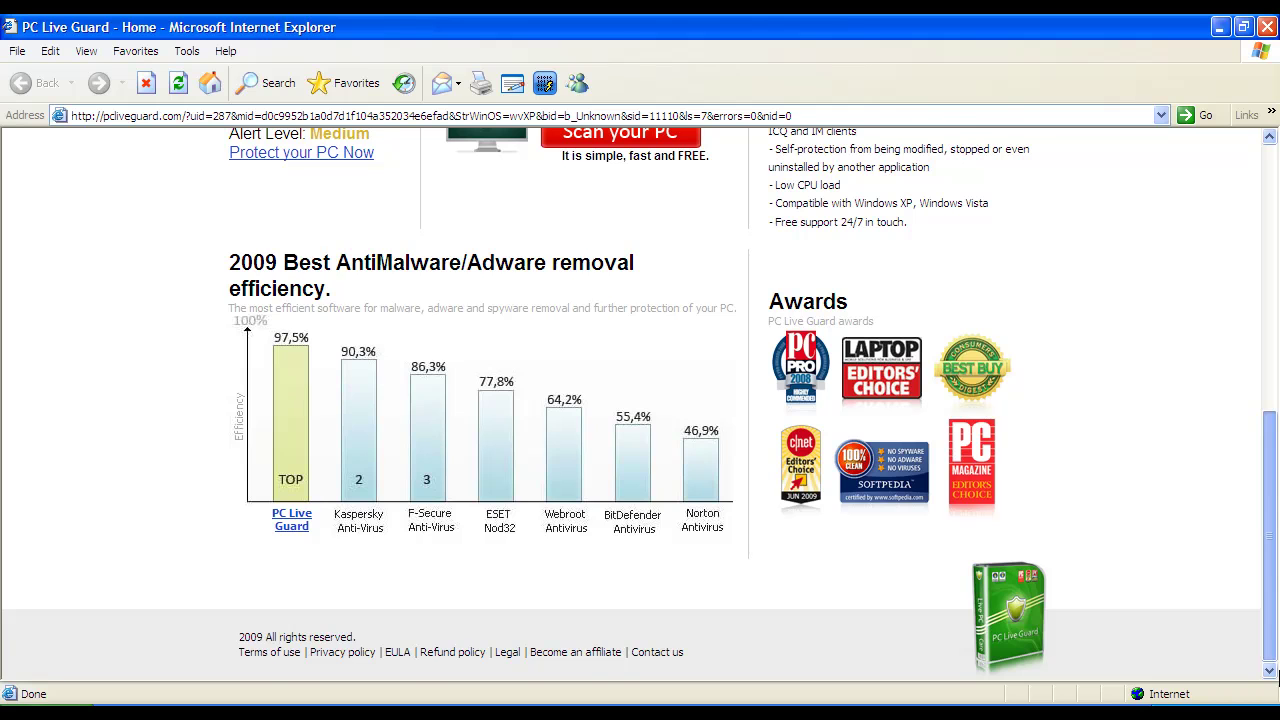
left_click_drag(1277, 660, 1277, 392)
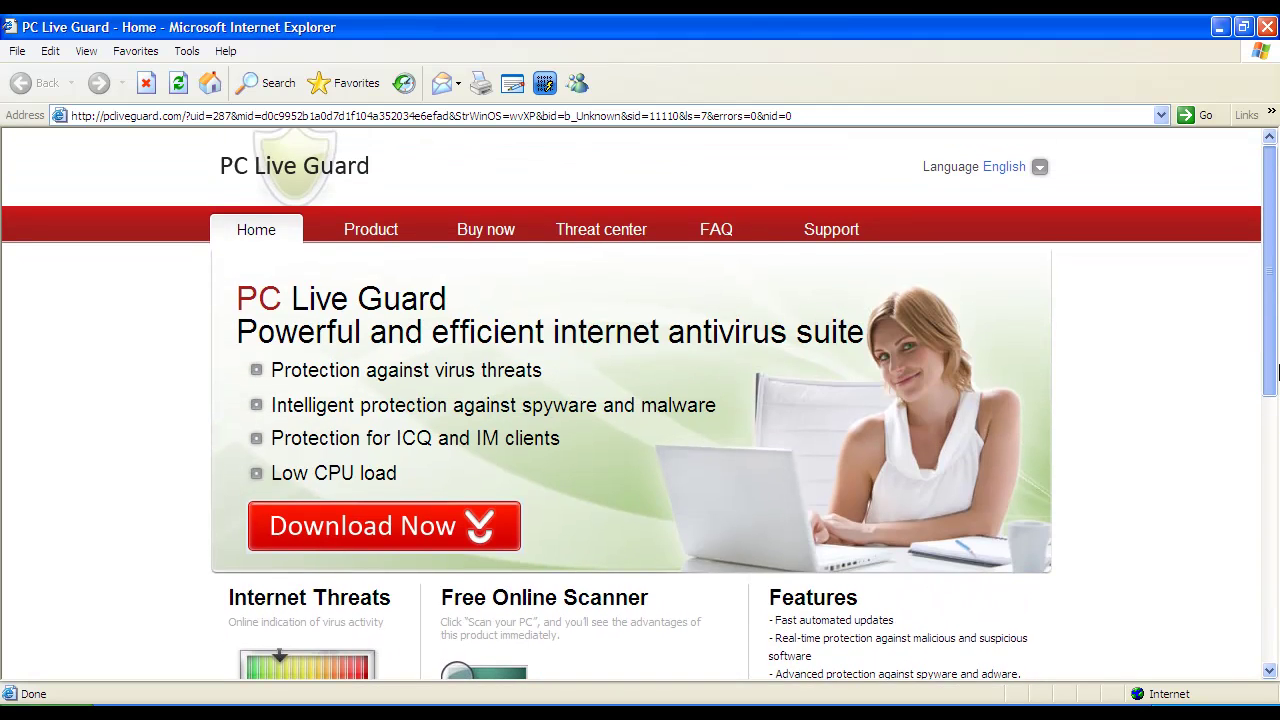
left_click_drag(1277, 392, 1277, 313)
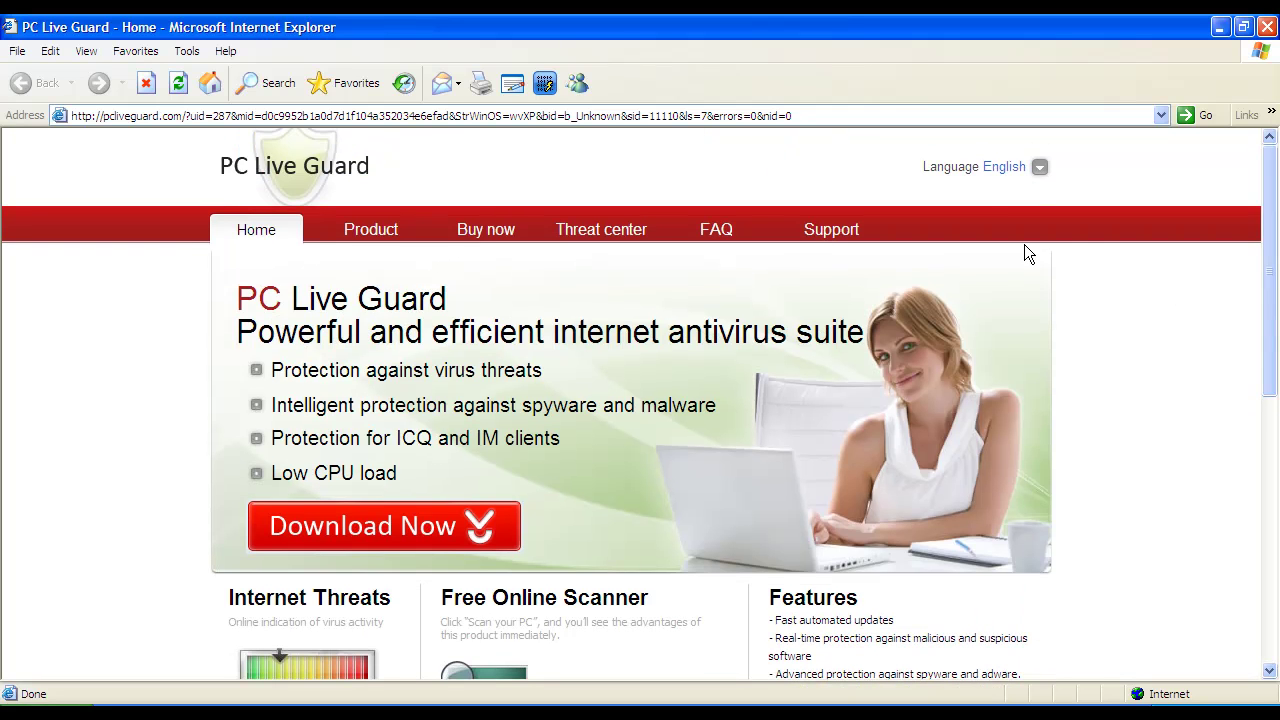
left_click(1218, 25)
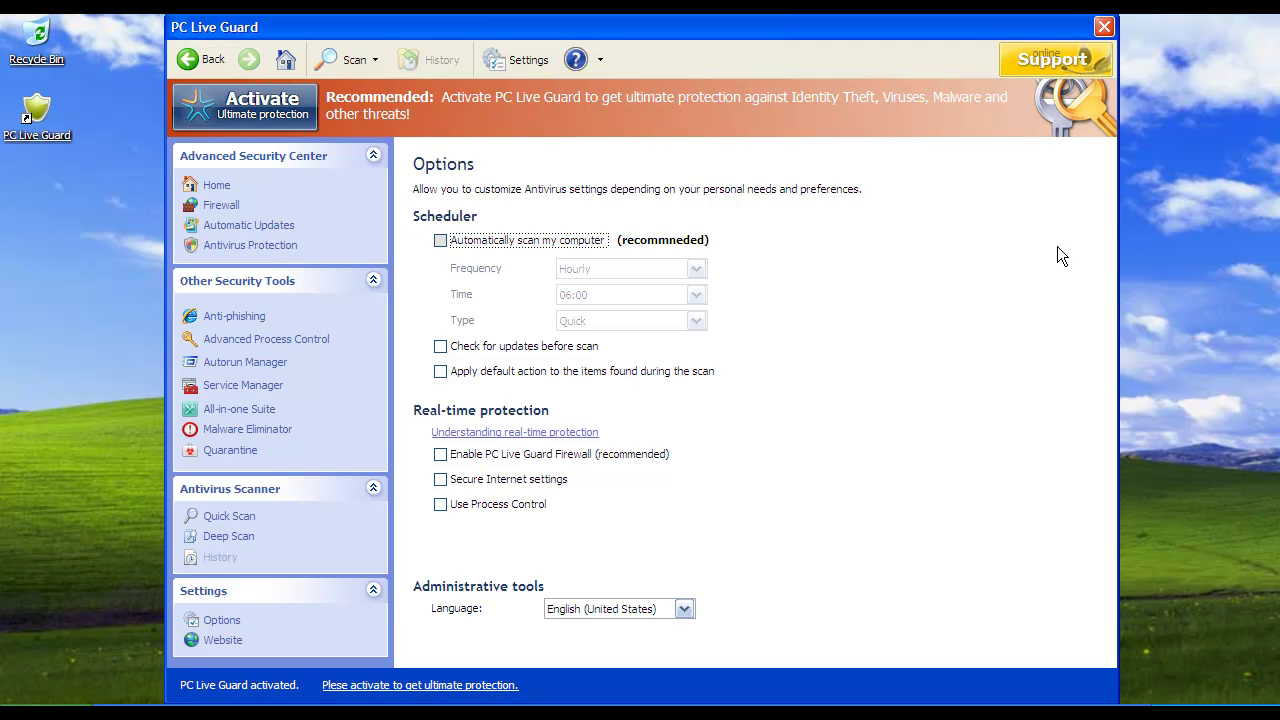
Run a scan and agree to remove all threats found, ordering the 6 Month Guard Subscription with VISA as the payment method
left_click(371, 58)
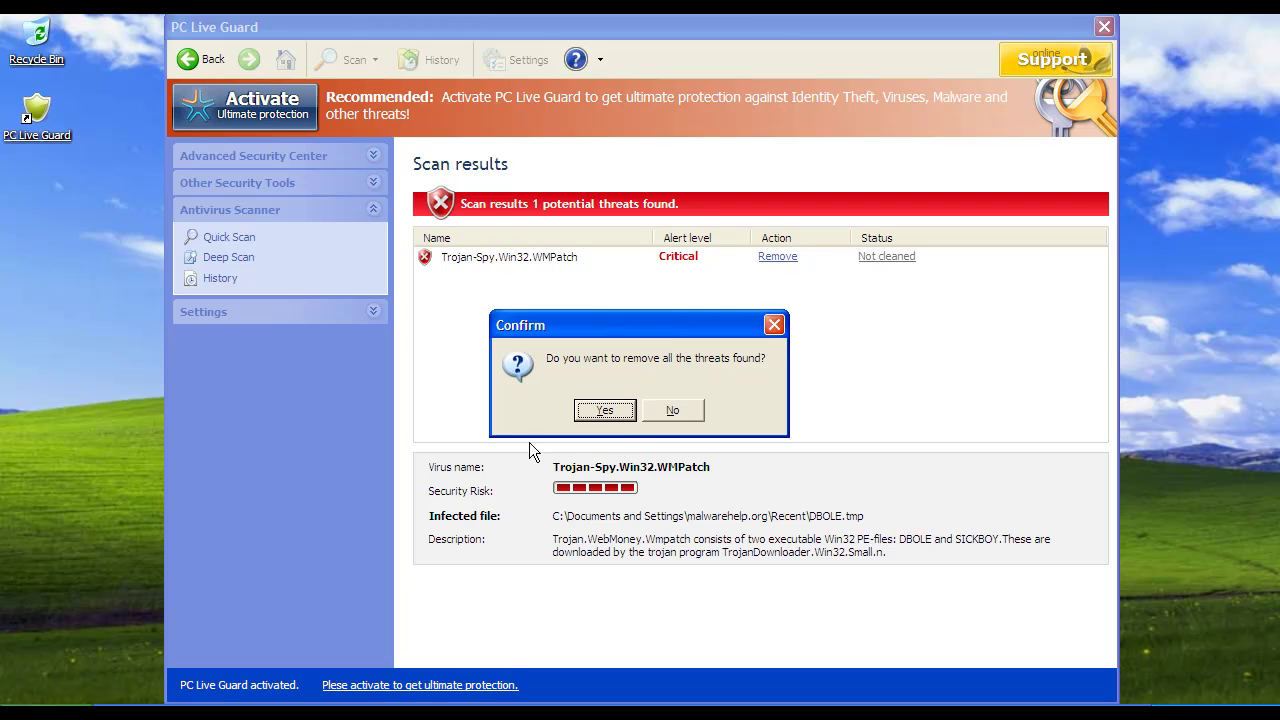
left_click(600, 408)
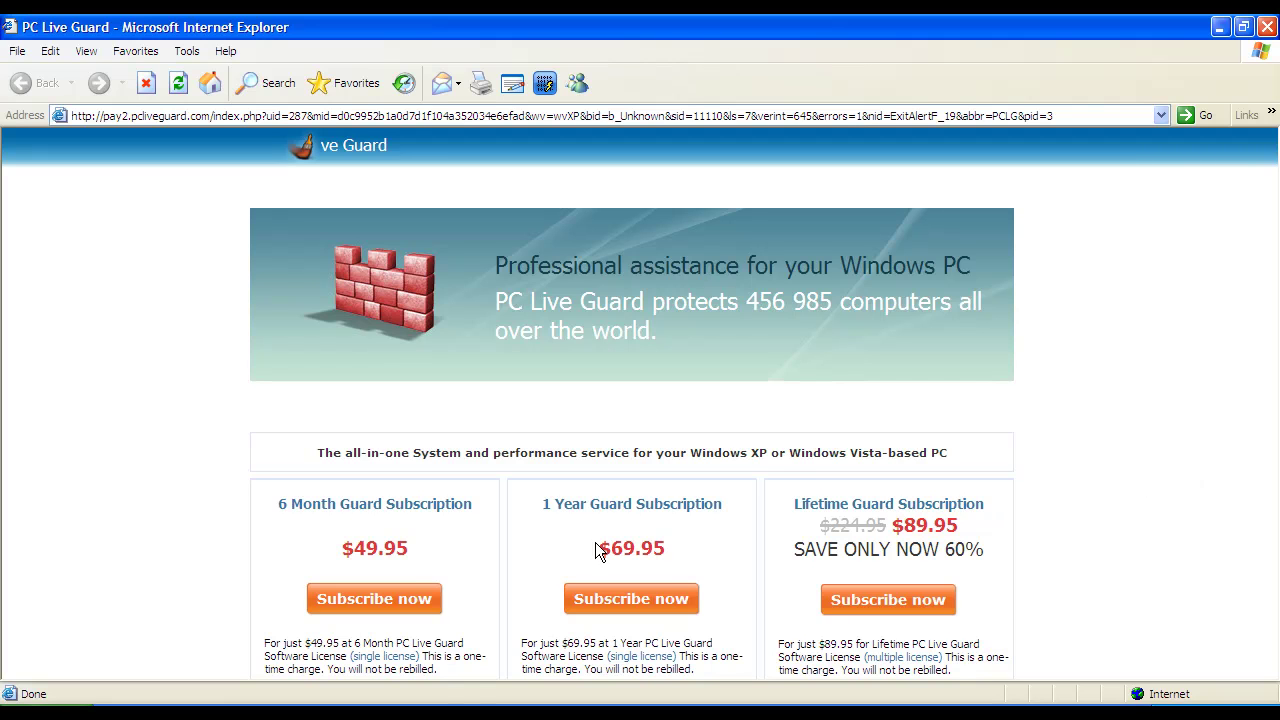
left_click(364, 600)
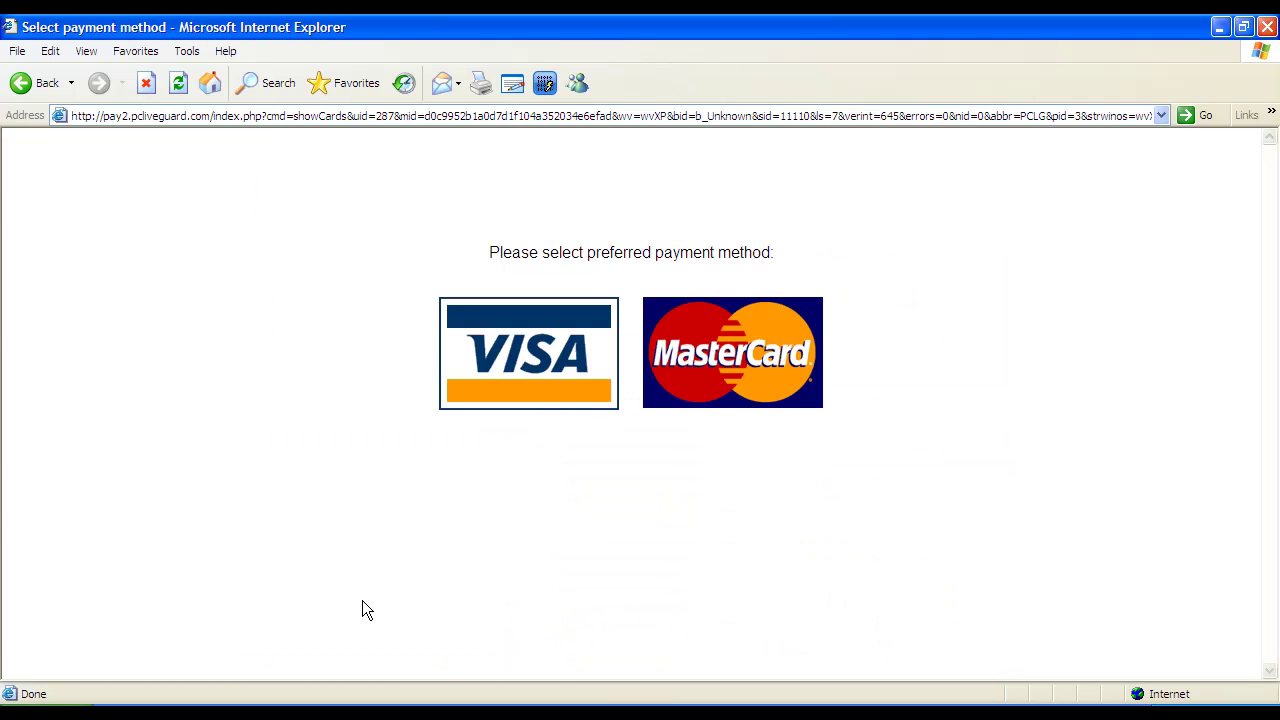
left_click(540, 355)
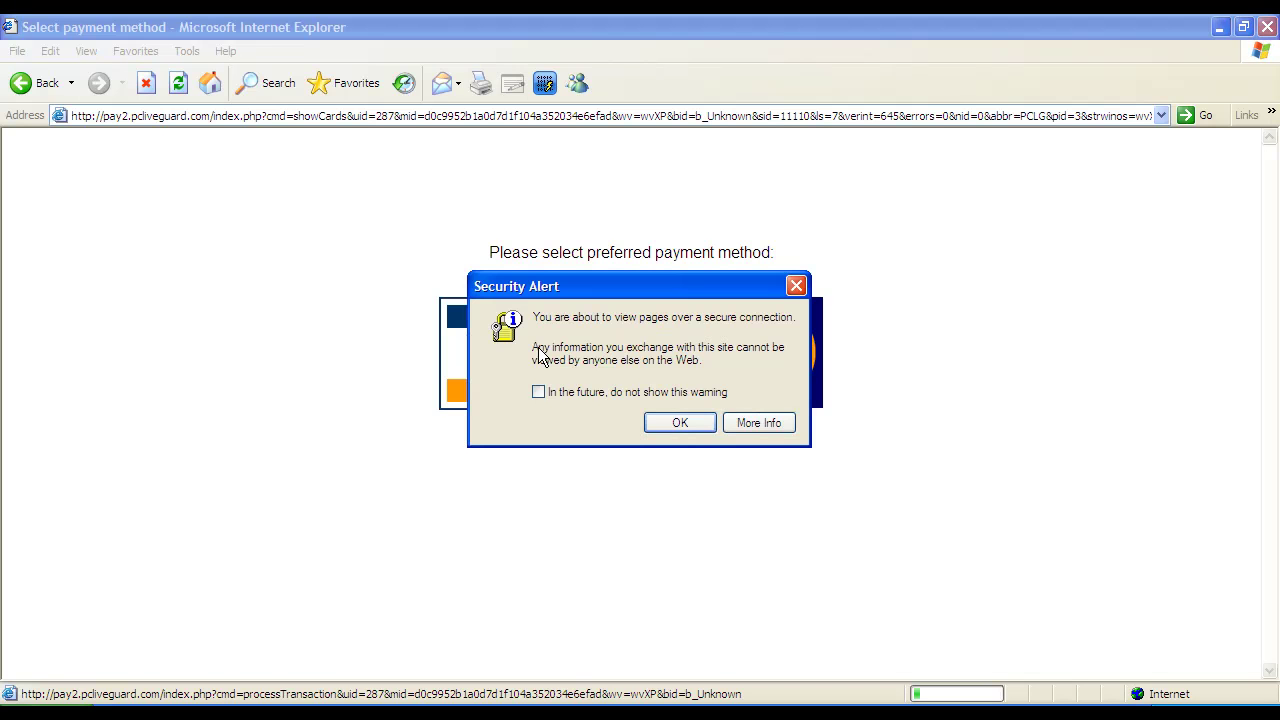
left_click(676, 423)
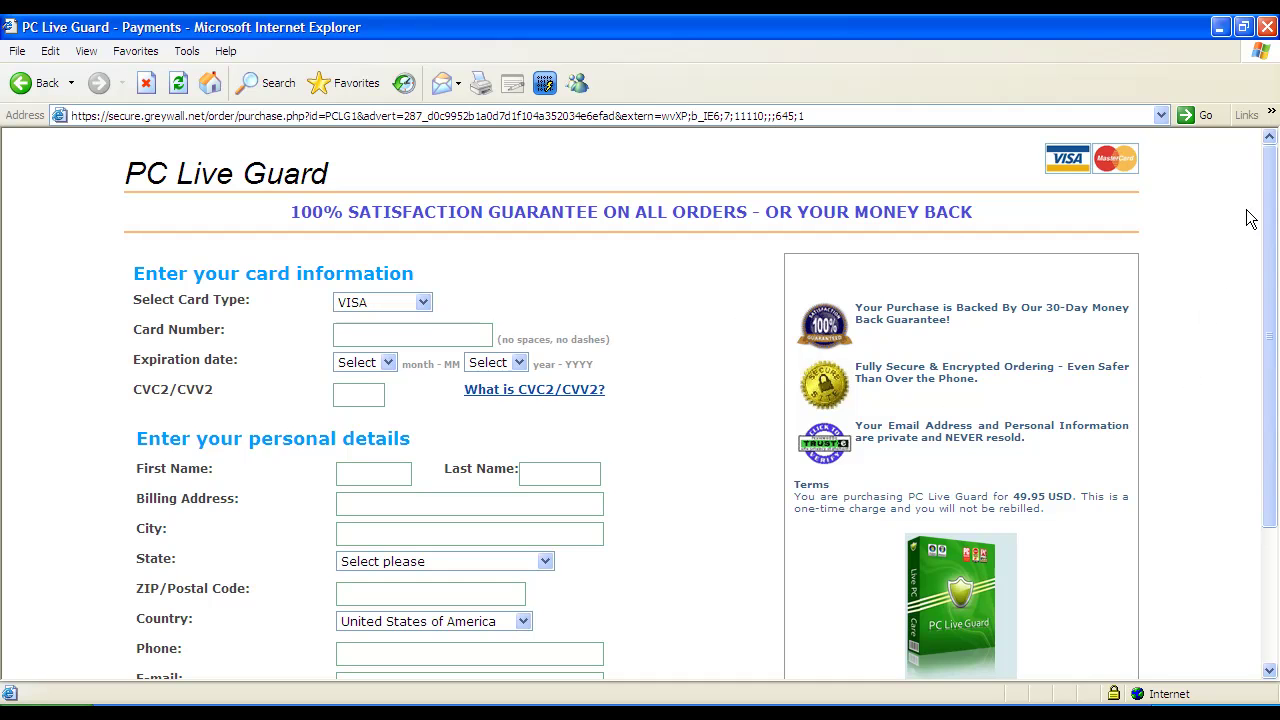
Review the payment form and try to submit the purchase with the card and personal details blank, closing the browser after the attempt
mouse_move(1272, 173)
left_mouse_down()
mouse_move(1272, 305)
mouse_move(1272, 160)
left_mouse_up()
left_click(431, 299)
left_click(431, 299)
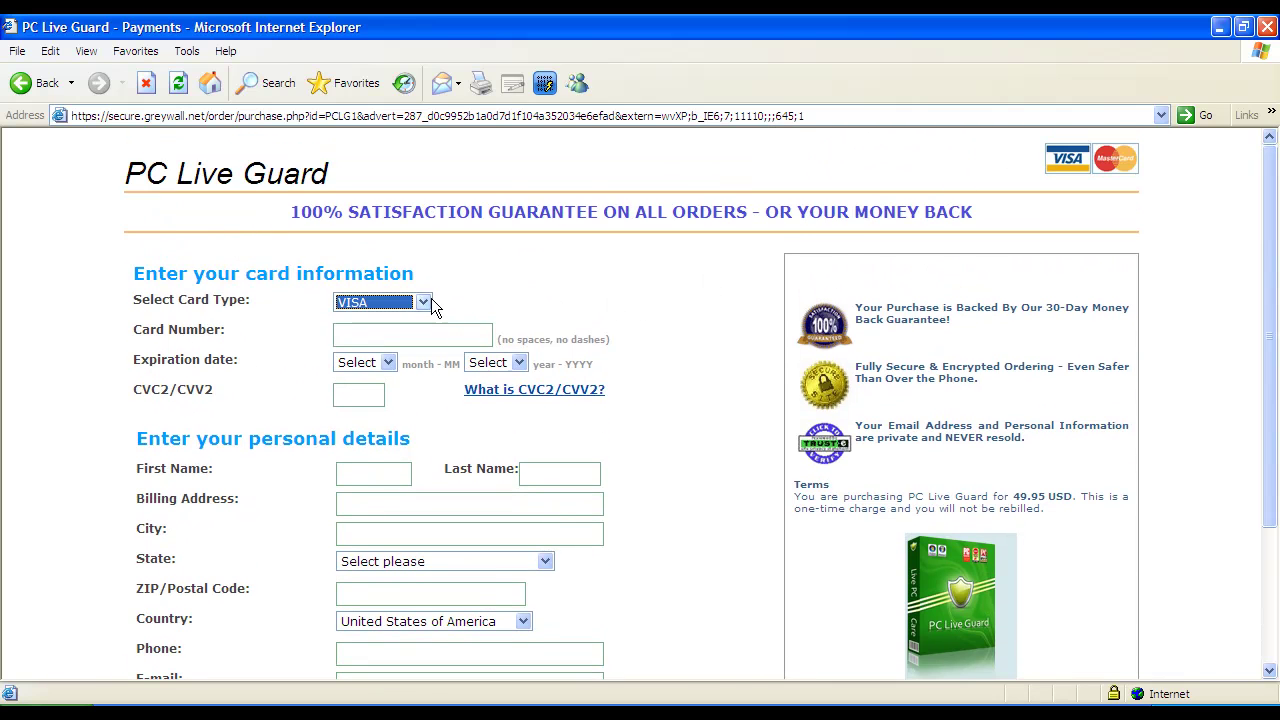
left_click_drag(1270, 263, 1262, 459)
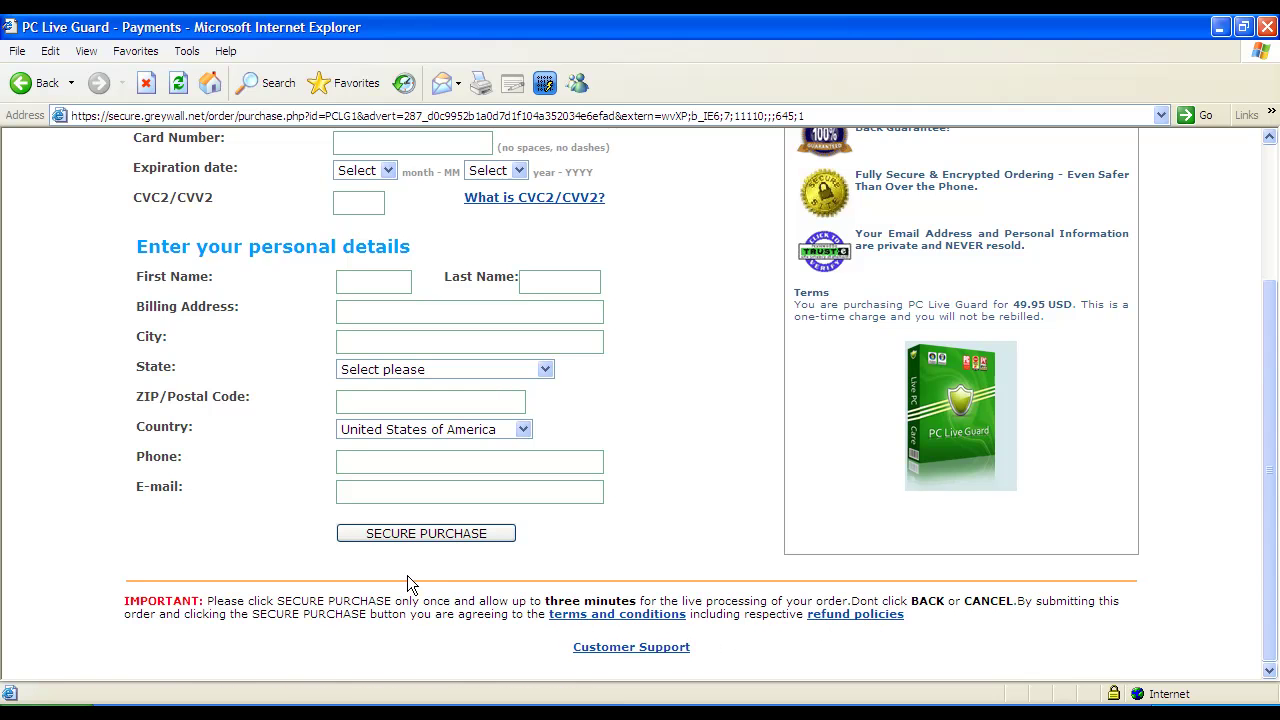
left_click(421, 539)
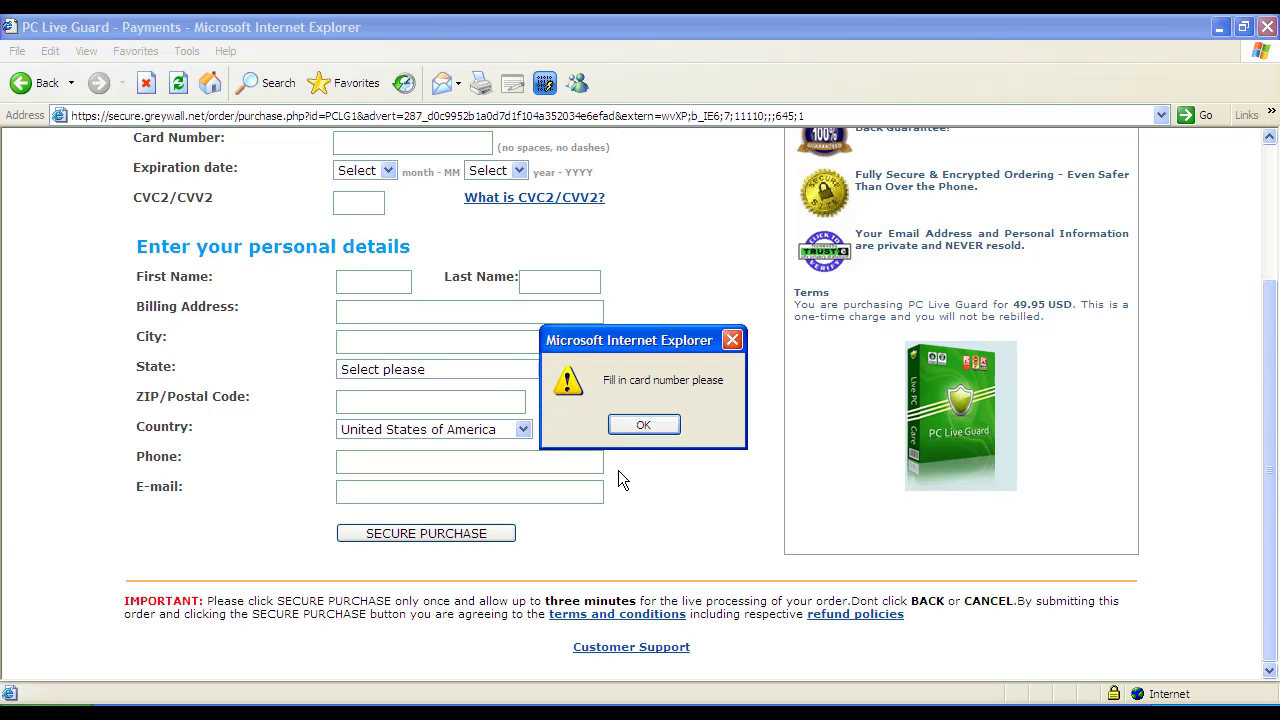
left_click(643, 427)
scroll(642, 430, "up", 2)
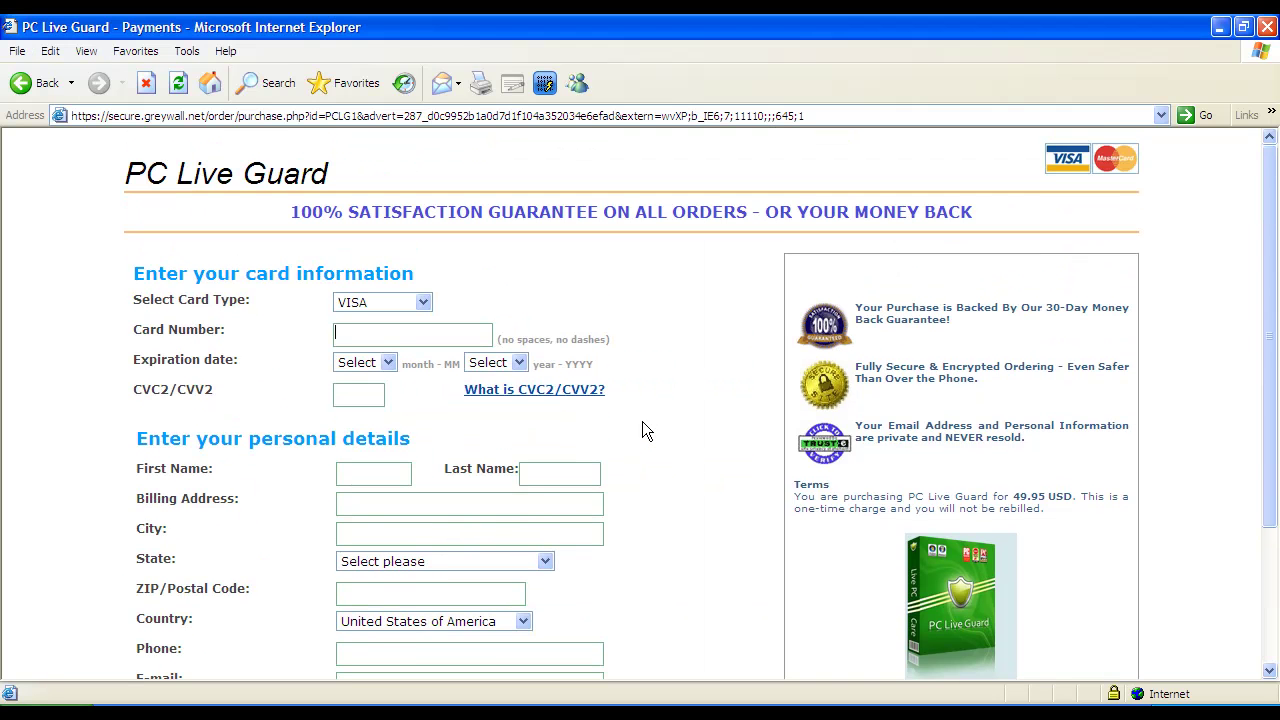
left_click(1266, 27)
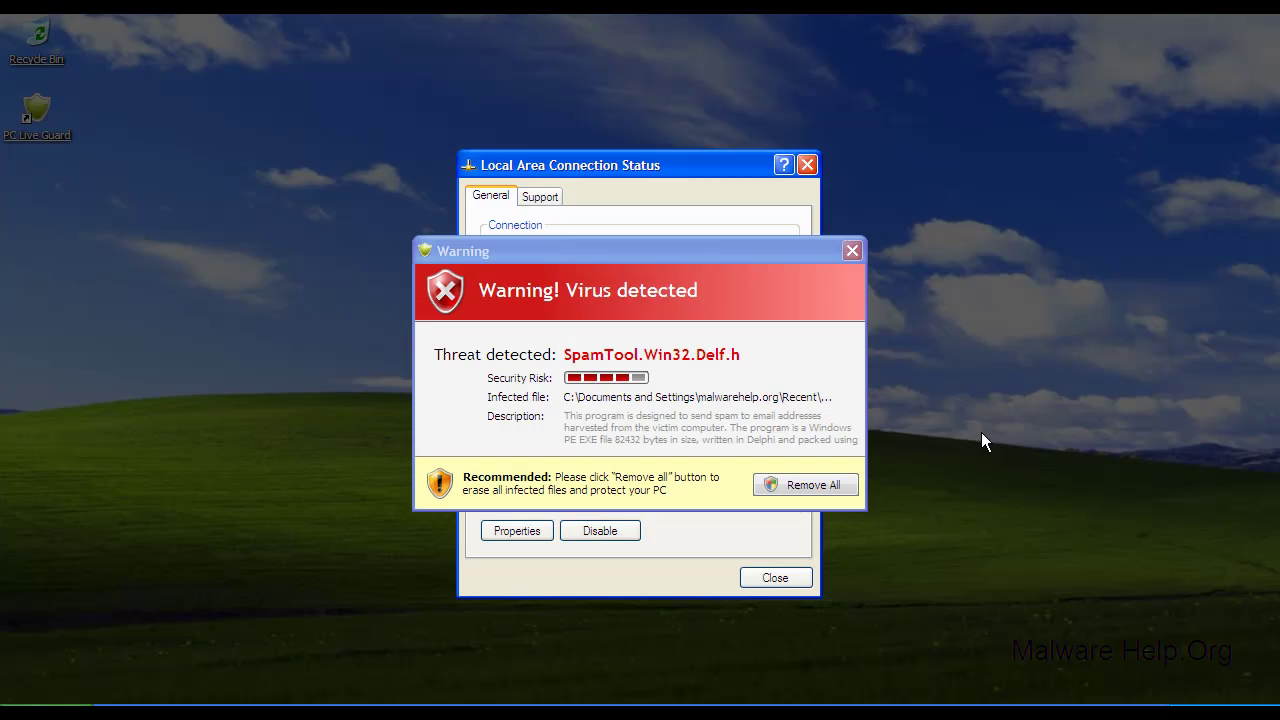
Close the Local Area Connection Status window and dismiss the SpamTool.Win32.Delf.h virus warning, agreeing to continue unprotected
left_click(810, 165)
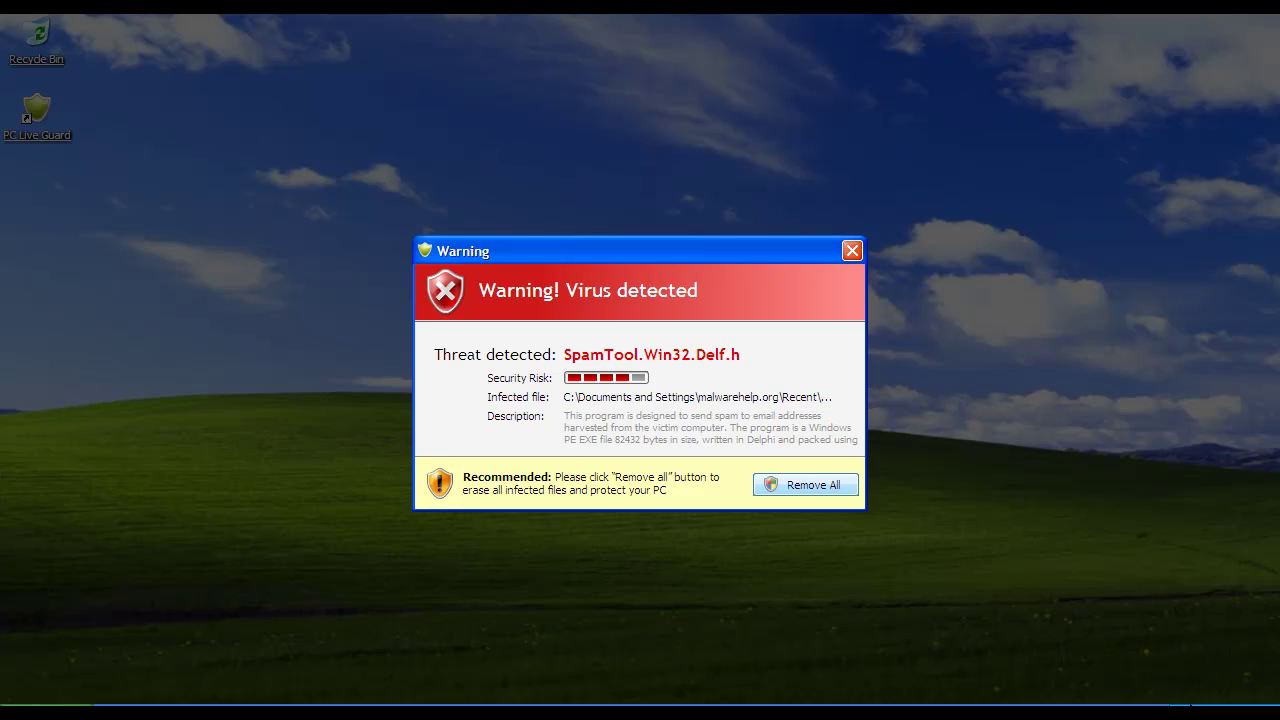
left_click(1145, 517)
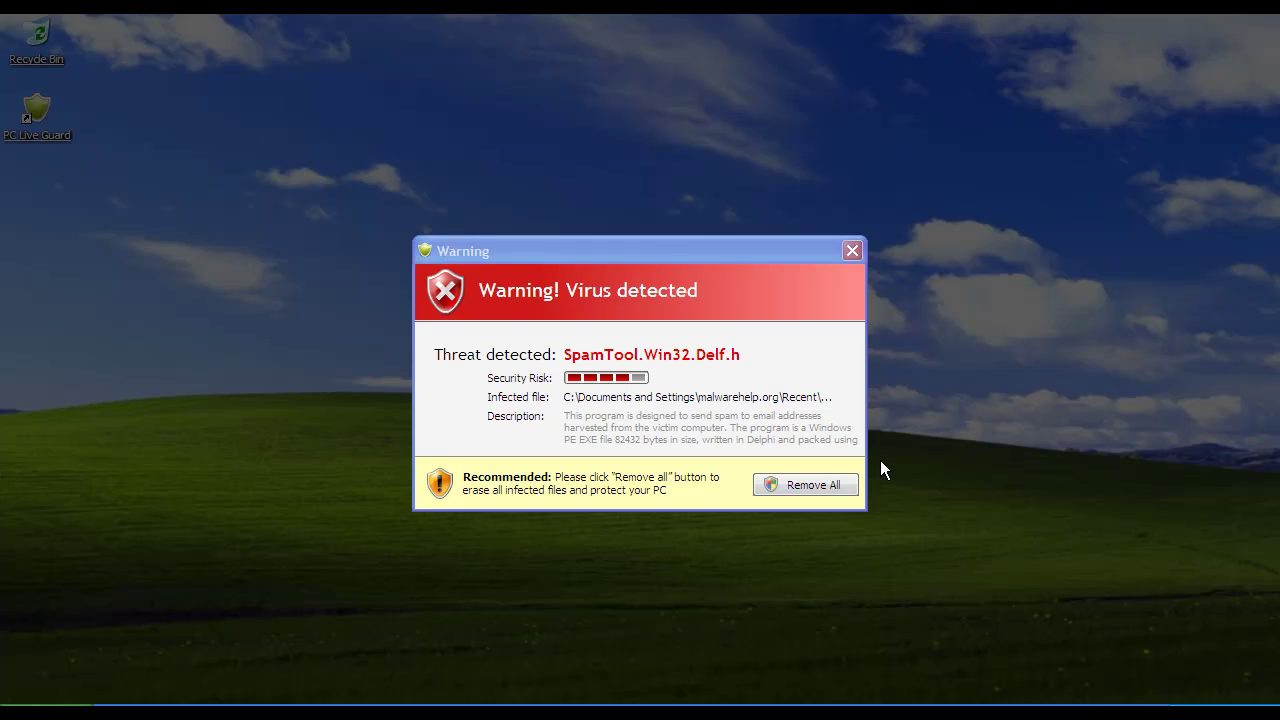
left_click(852, 250)
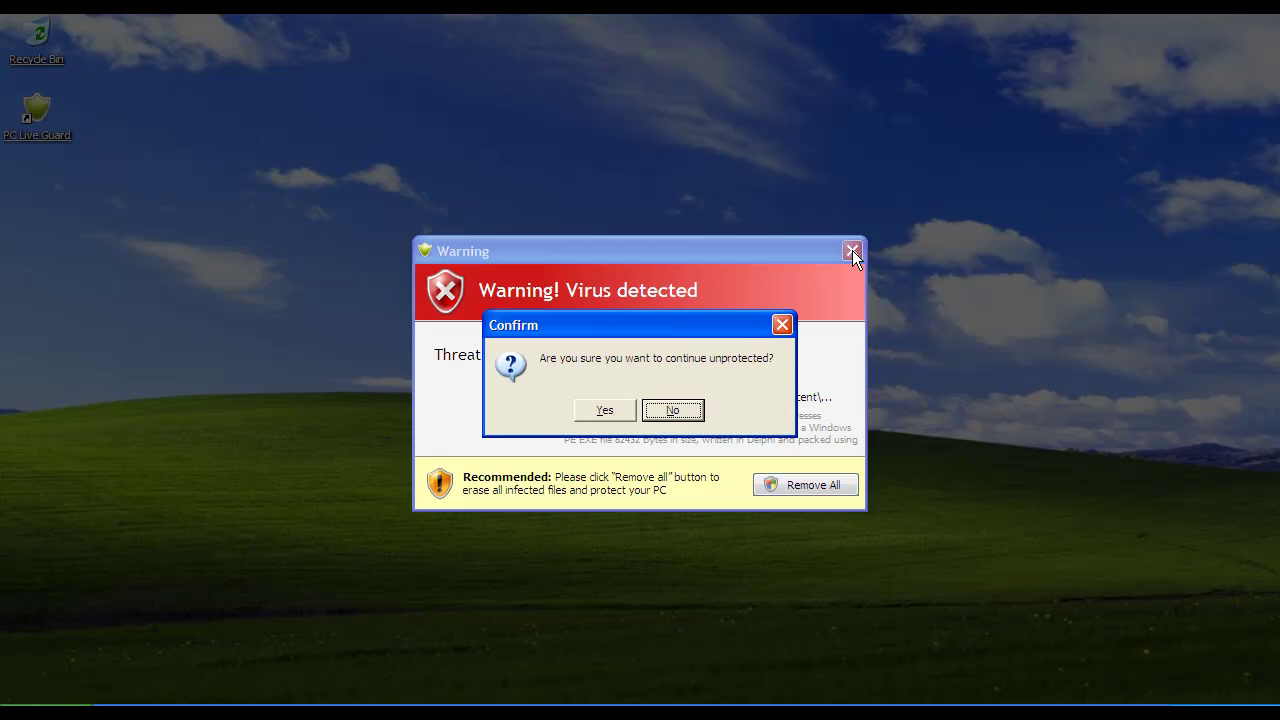
left_click(605, 411)
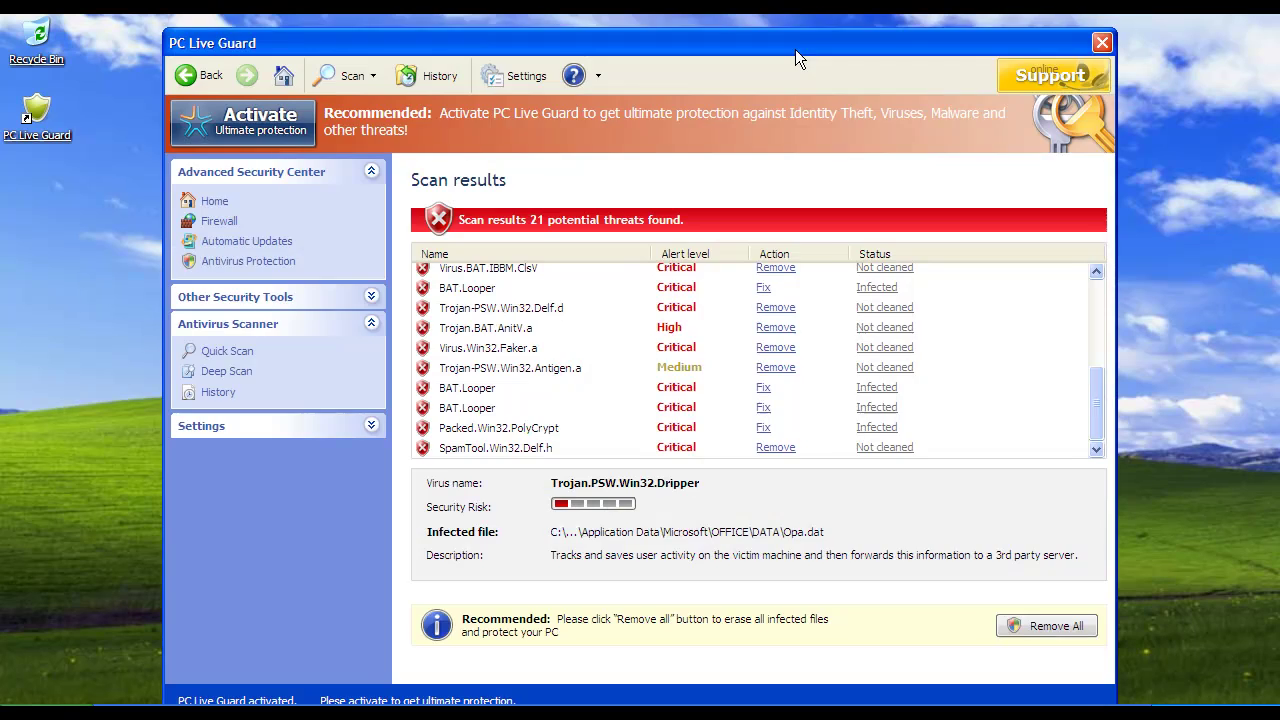
Close the scan results window after answering nothing there, and check virus protection in Windows Security Center before closing it
left_click_drag(795, 49, 817, 38)
left_click(1121, 30)
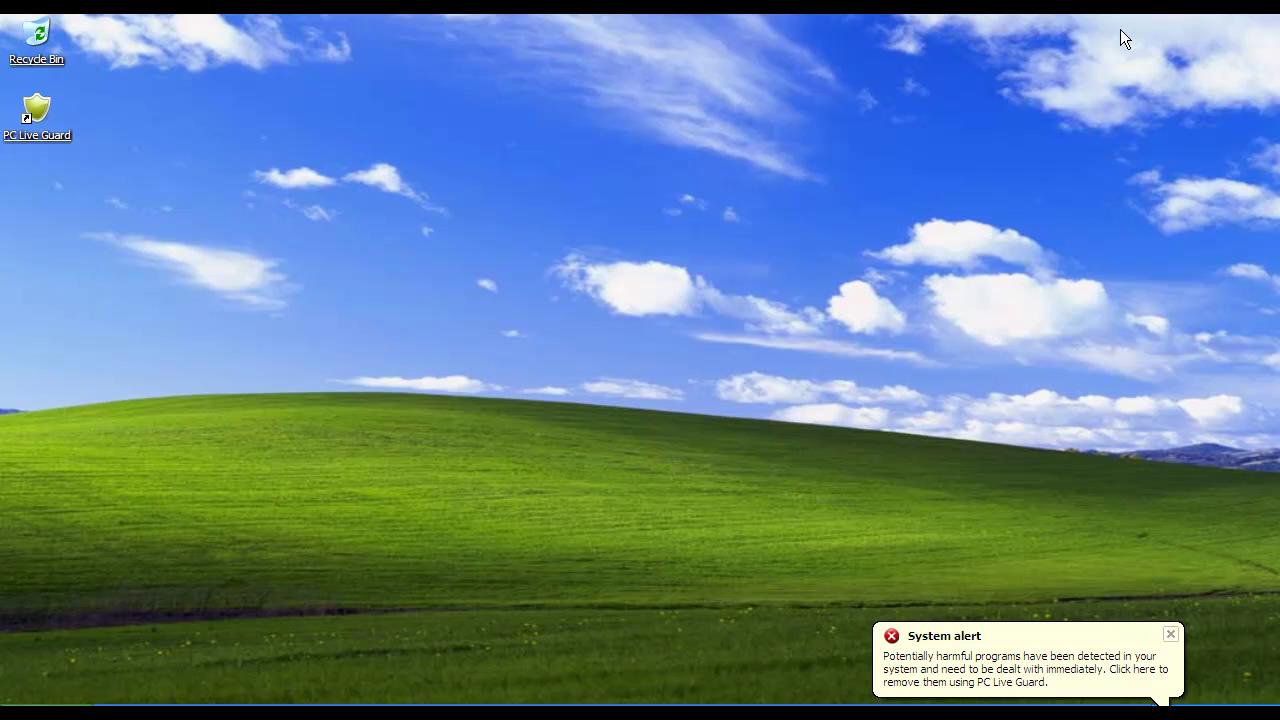
left_click(1000, 668)
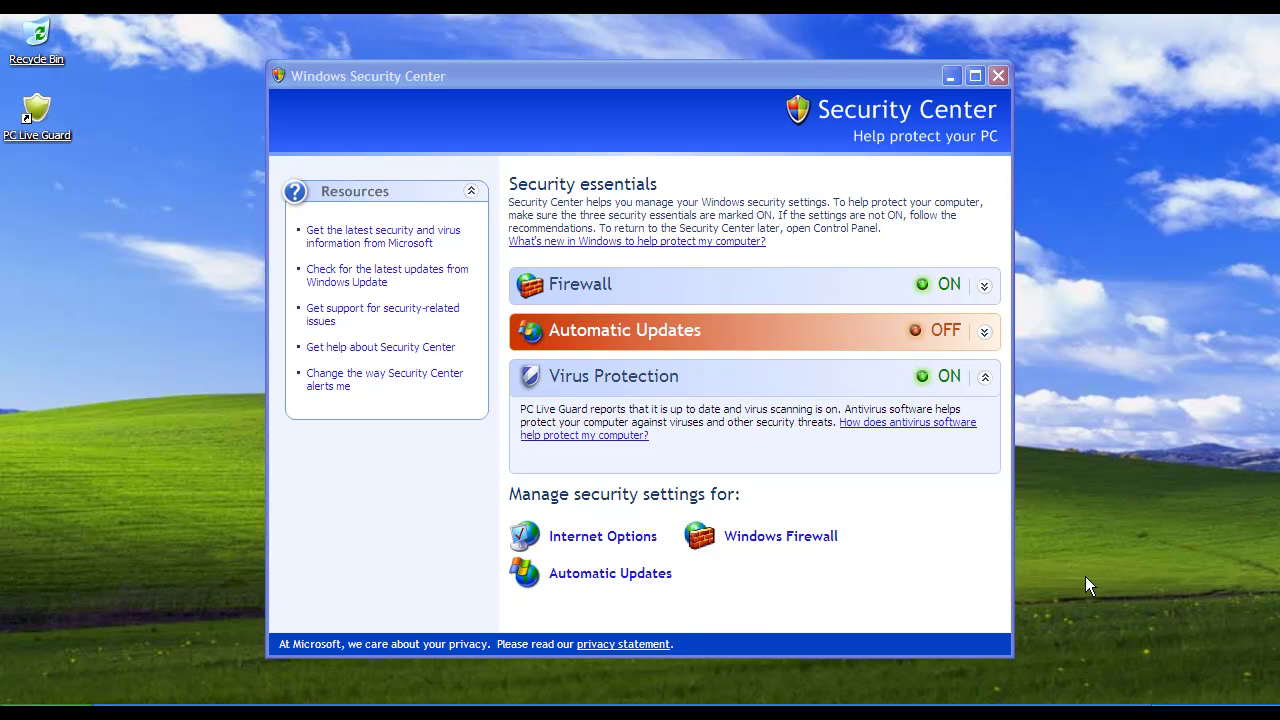
left_click(1000, 75)
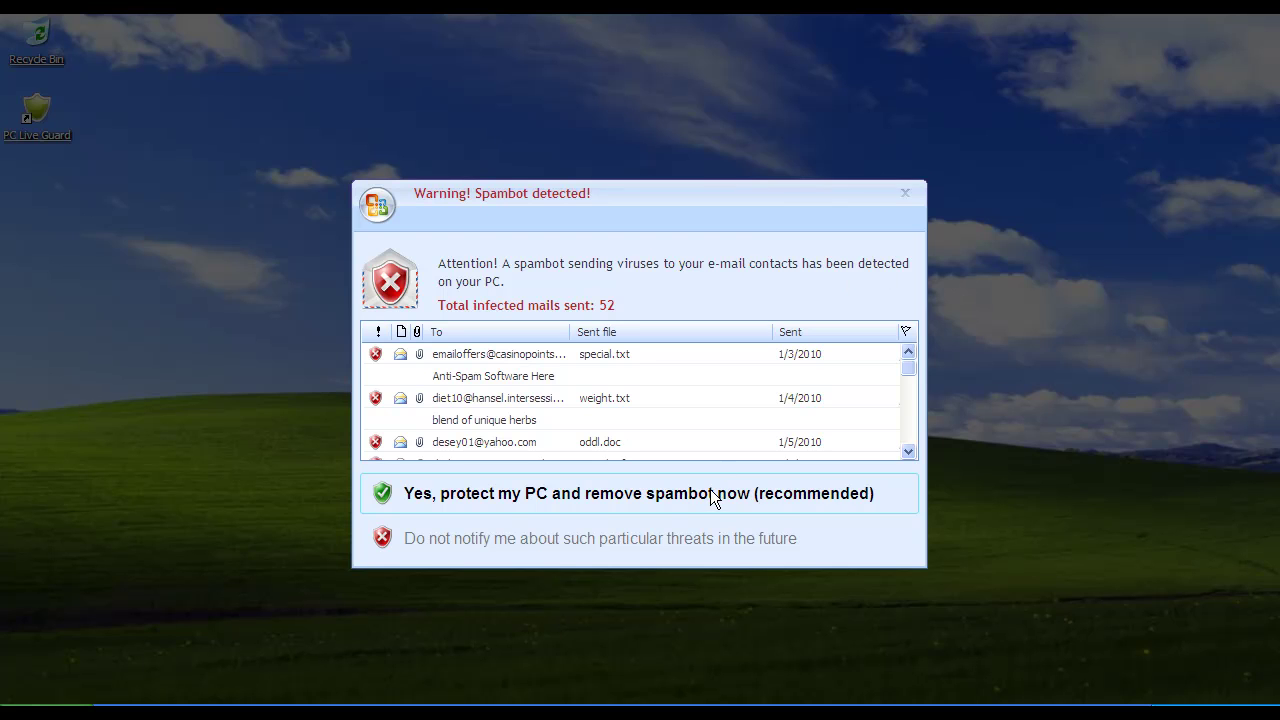
Try to suppress the spambot warning, decline to continue unprotected, and choose to remove the spambot, closing the subscription page it opens
left_click(647, 540)
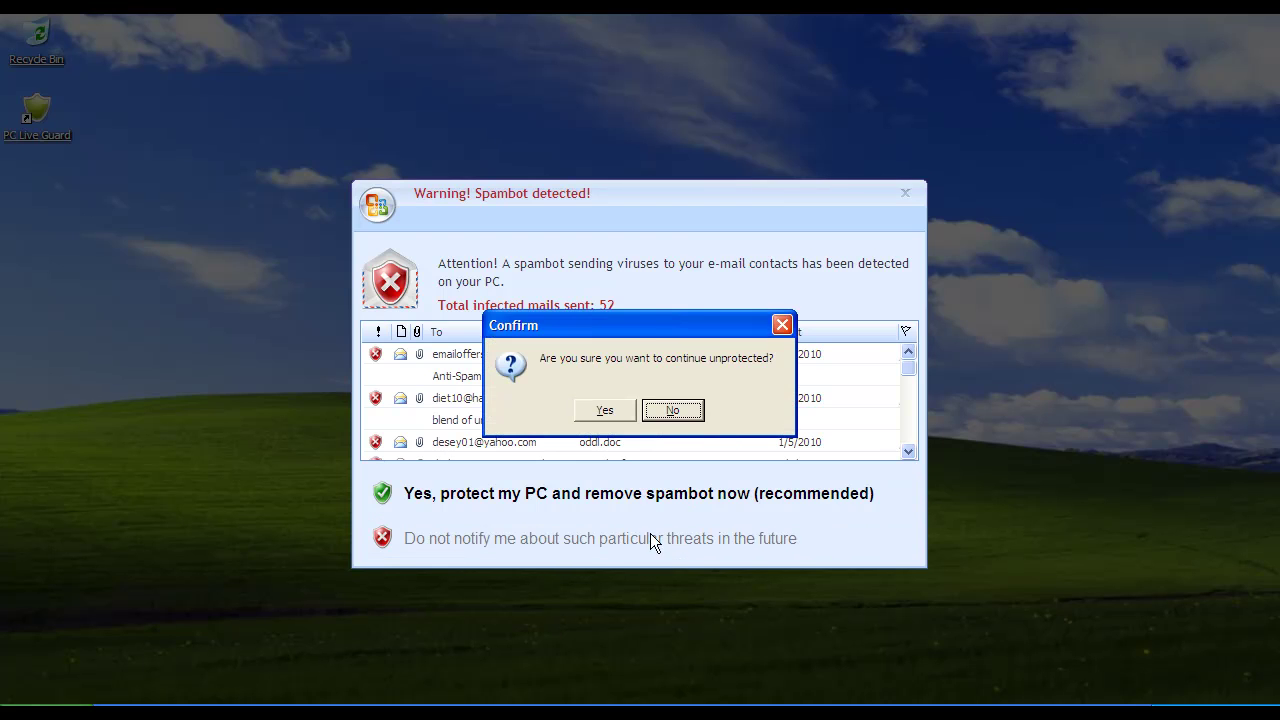
left_click(663, 408)
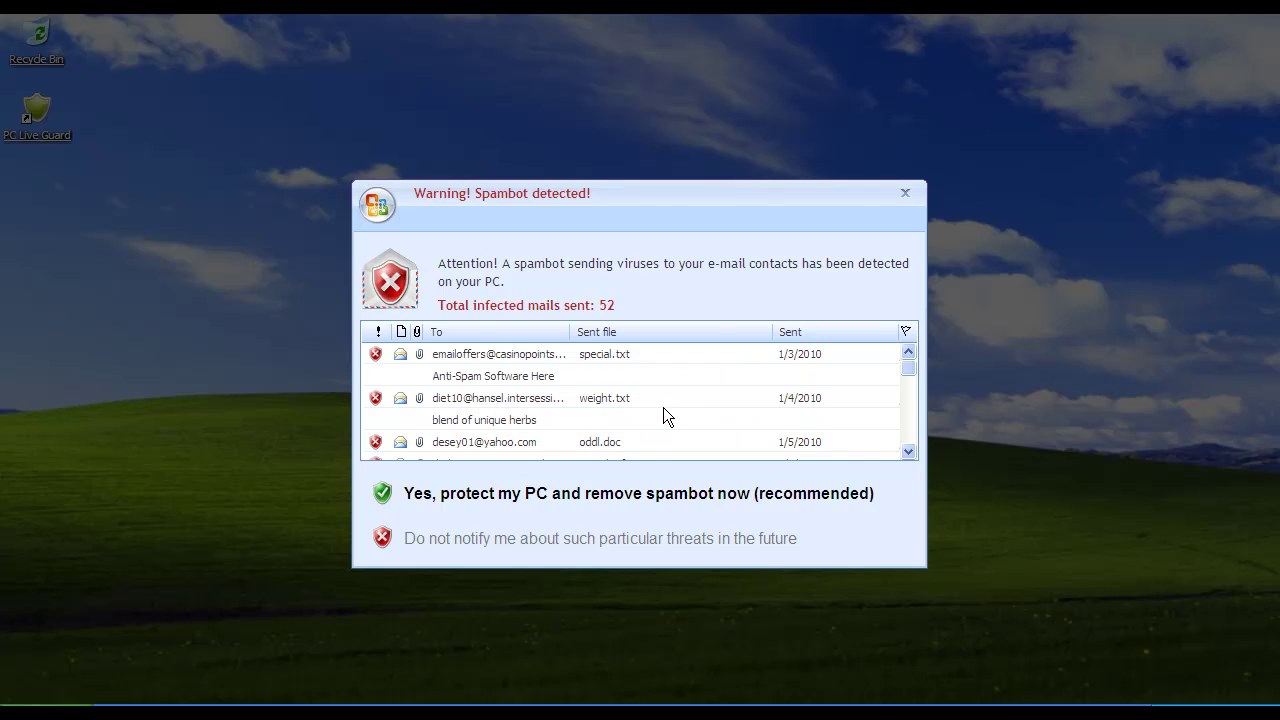
left_click(660, 492)
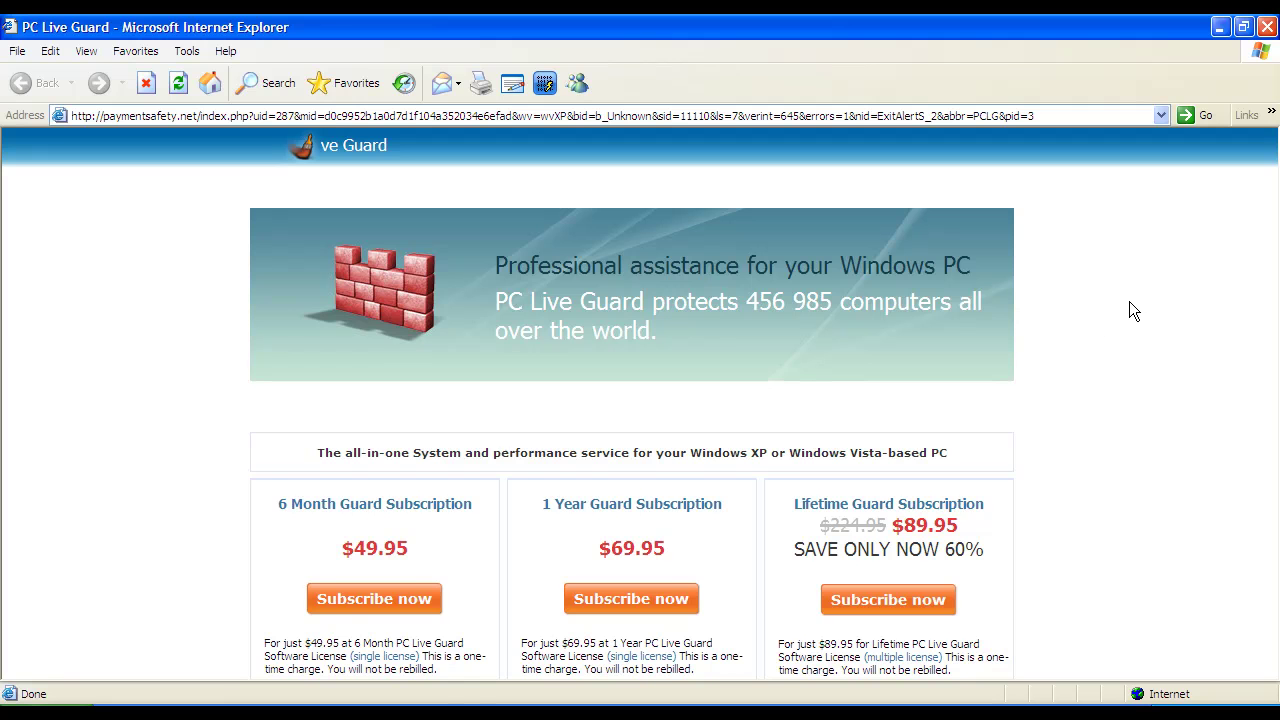
left_click(1268, 28)
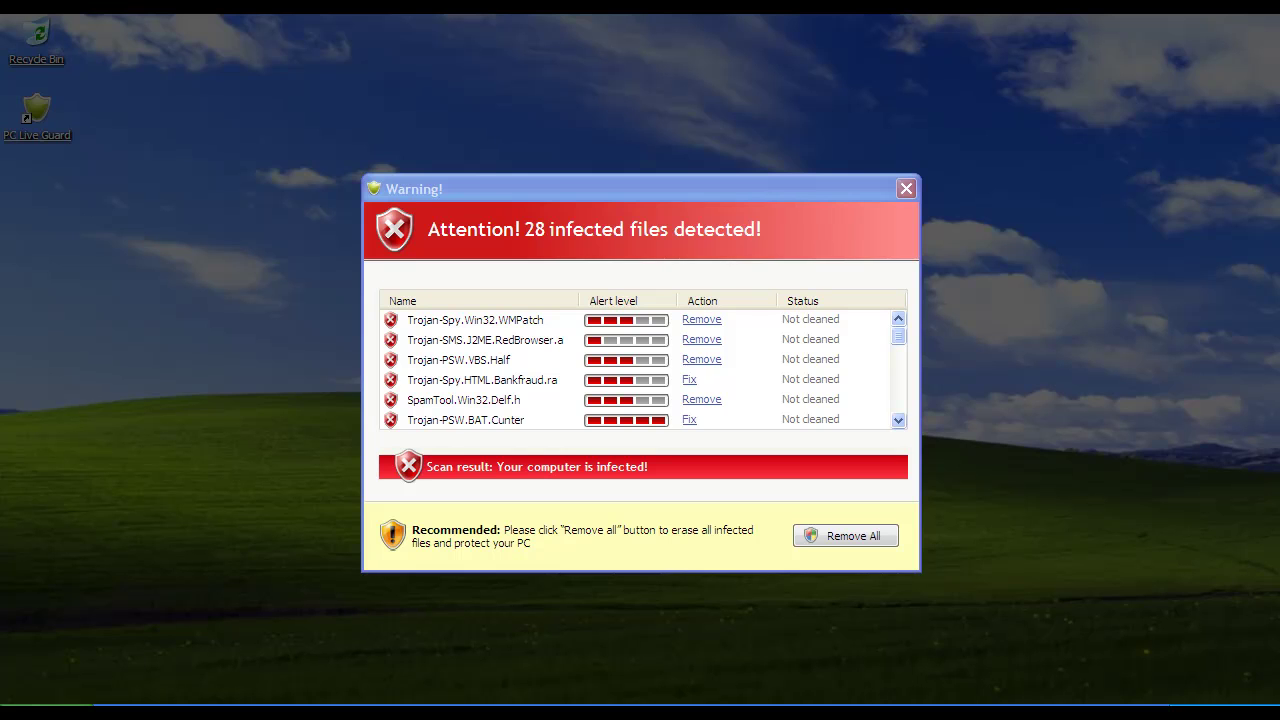
Dismiss the infected files warning without removing anything and agree to continue unprotected
left_click(904, 186)
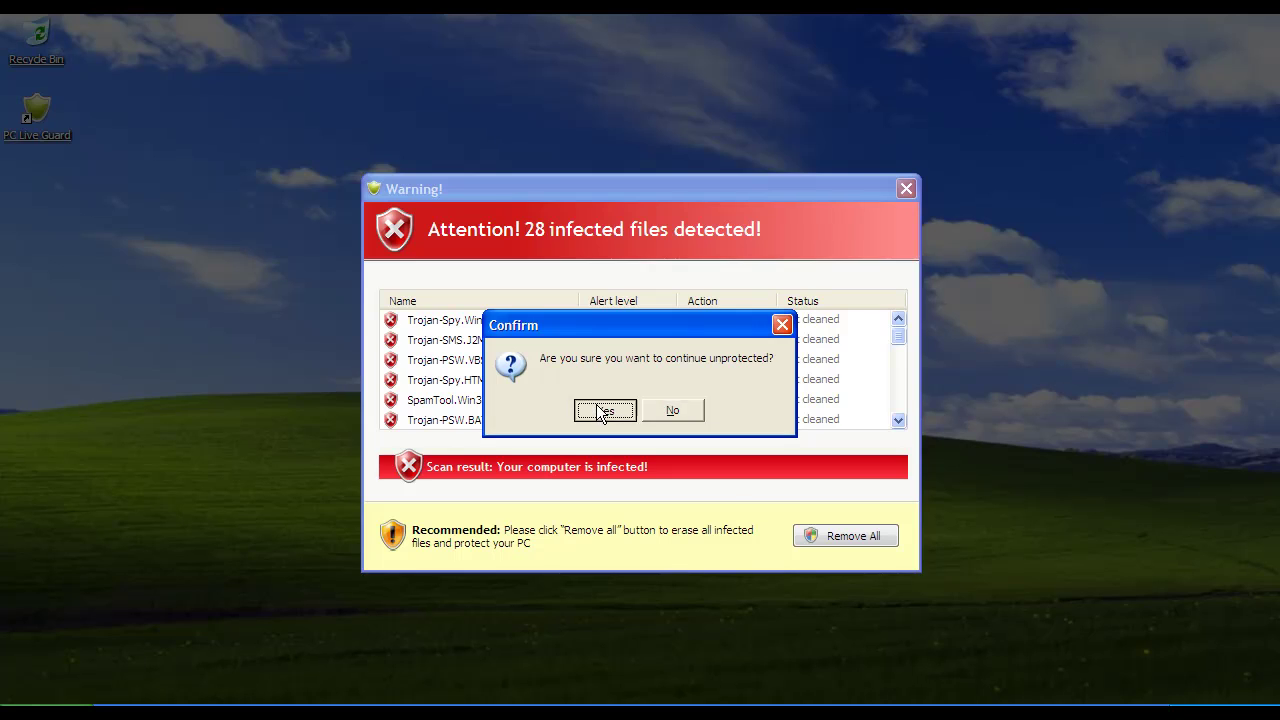
left_click(602, 409)
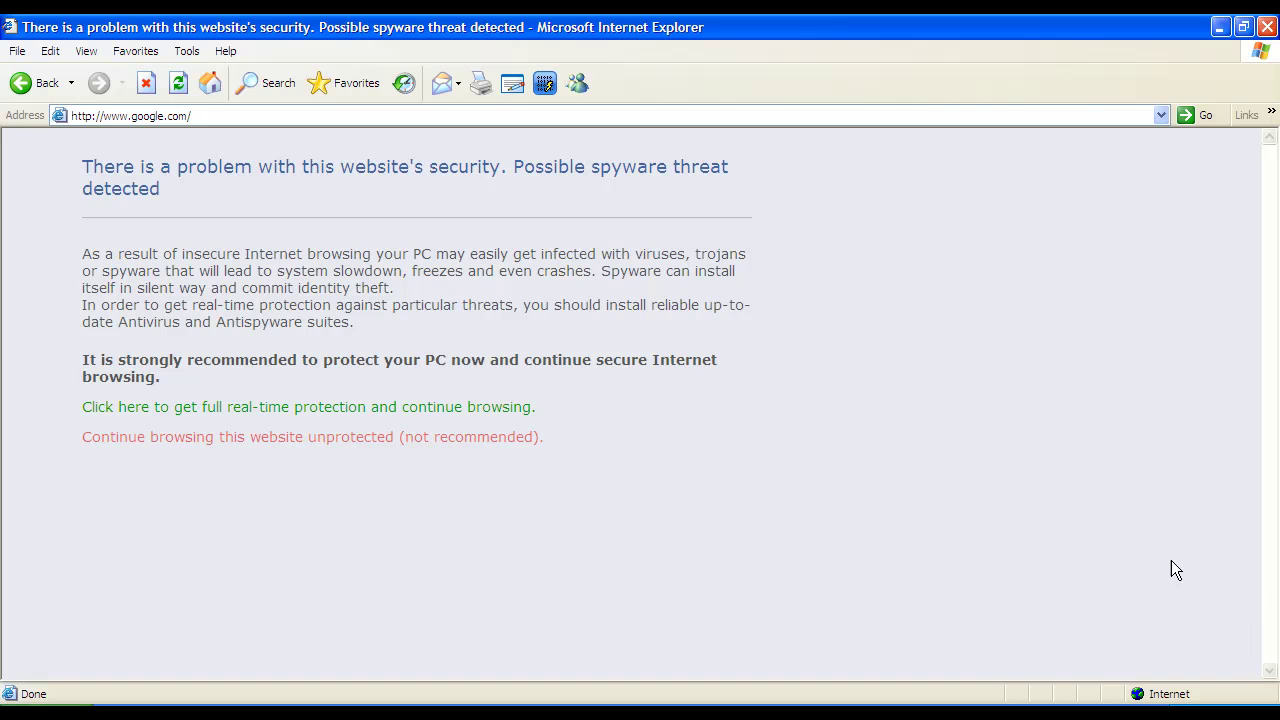
Request full real-time protection from the blocked Google page and accept enabling Anti-phishing protection, closing the subscription page it opens
left_click(298, 409)
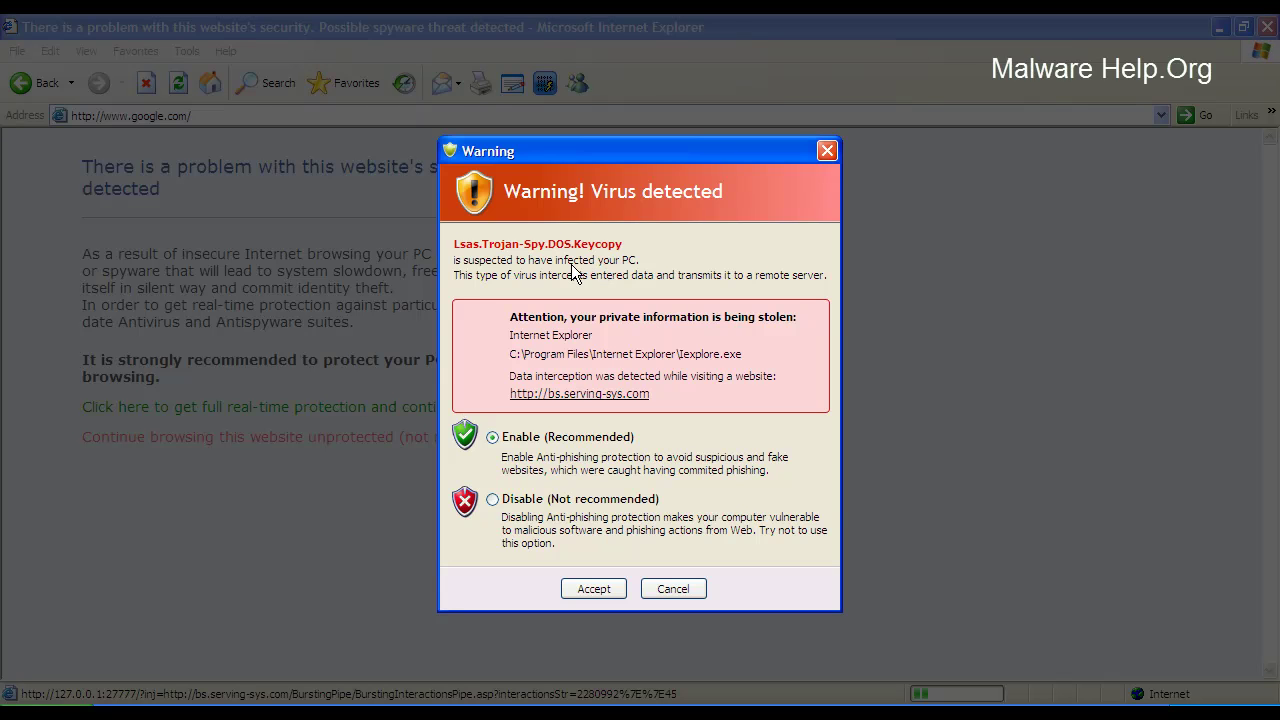
left_click(592, 589)
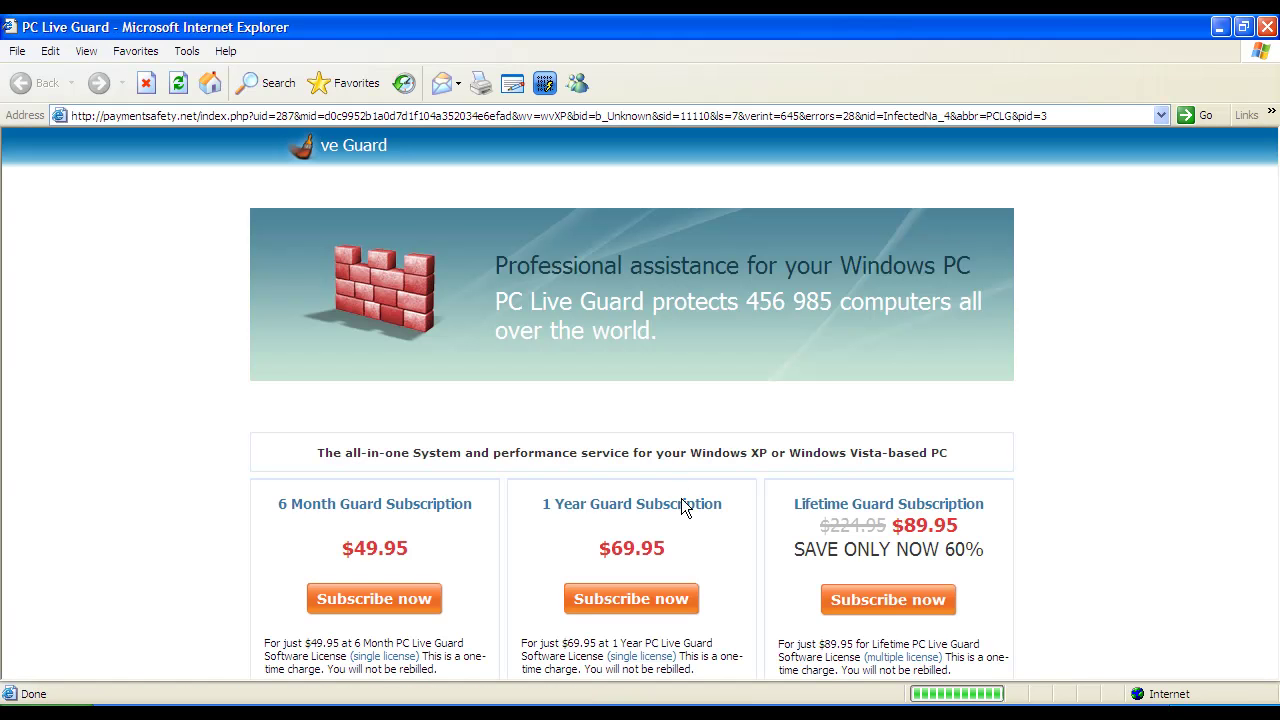
left_click(1267, 27)
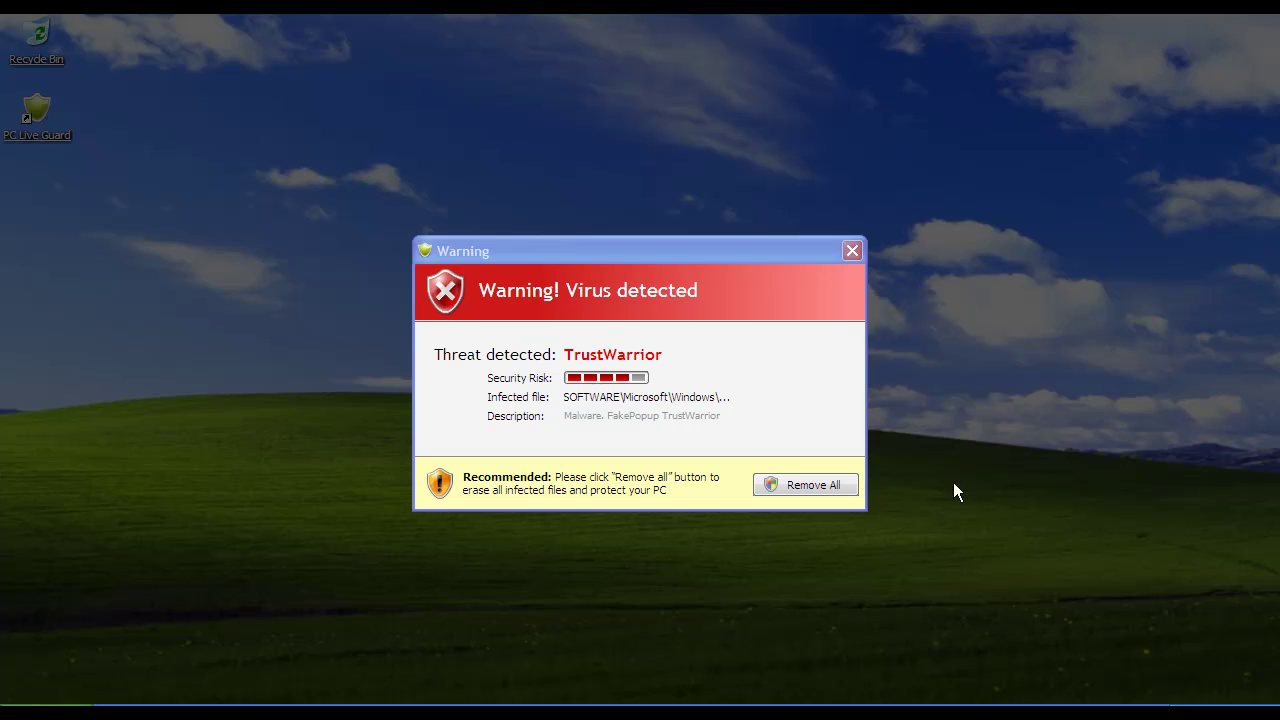
Dismiss the TrustWarrior virus warning without removing the threat
left_click(850, 249)
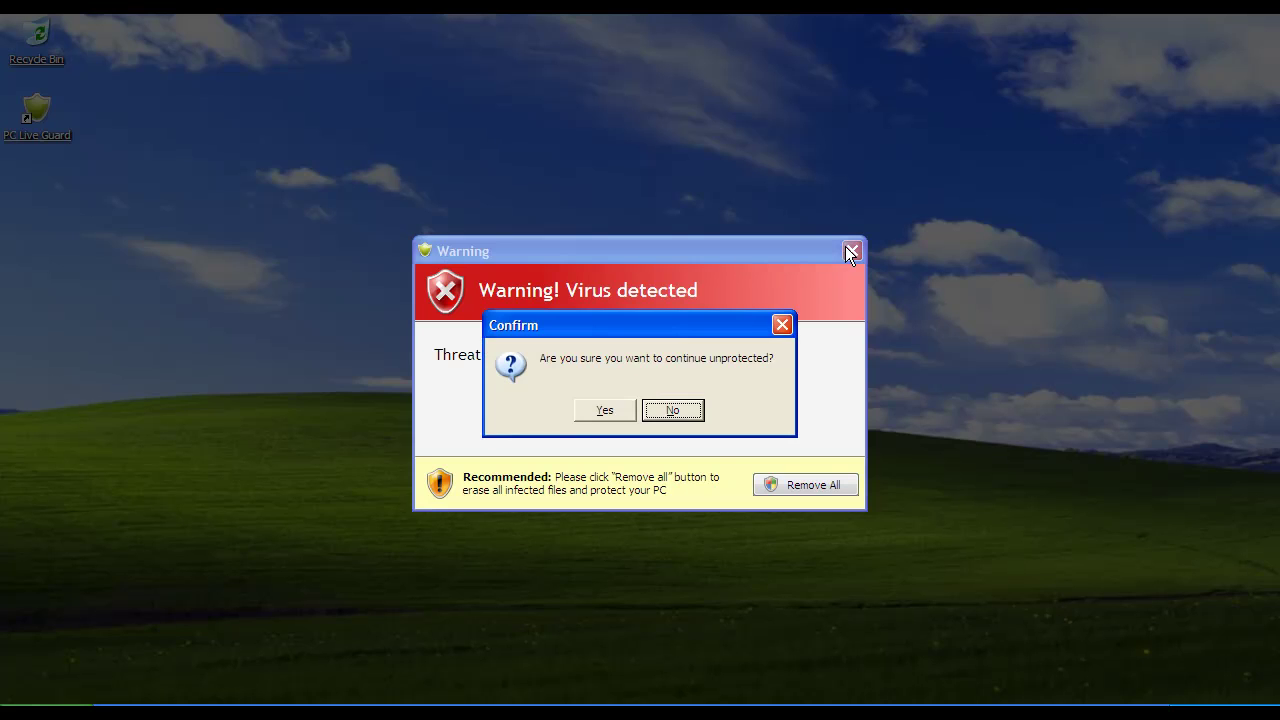